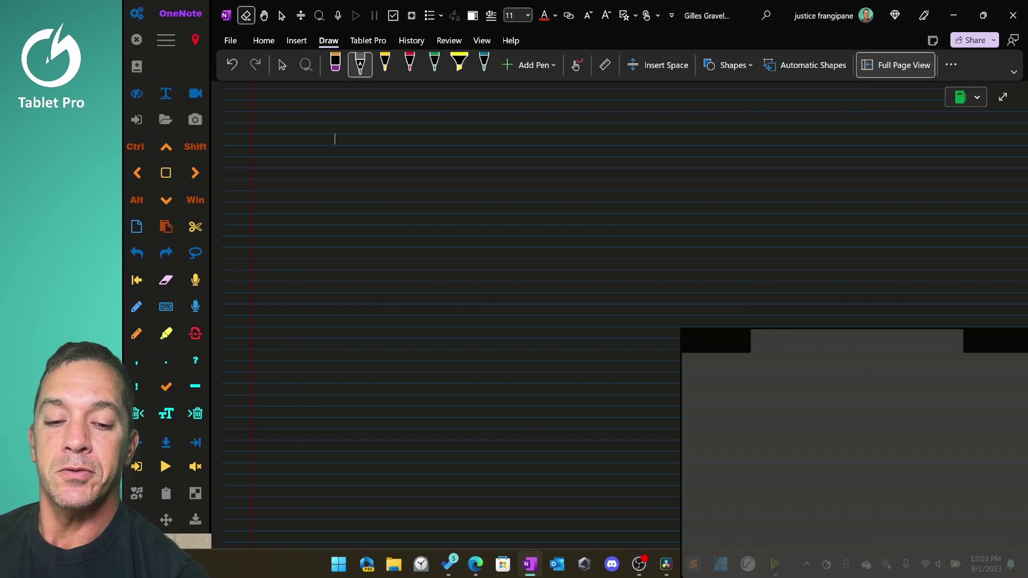
Shift the palm rejection pad slightly and handwrite "I cam njuthe styhy without" as converted text on the blank page.
drag(857, 342, 874, 304)
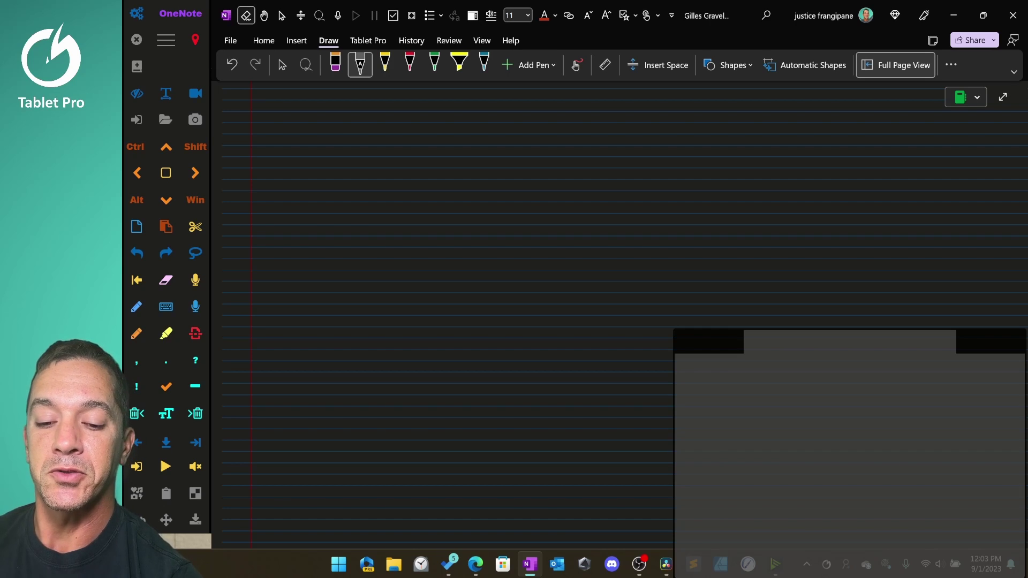
mouse_move(567, 214)
mouse_down()
mouse_move(566, 226)
mouse_move(673, 225)
mouse_up()
drag(685, 217, 723, 217)
mouse_move(657, 247)
mouse_down()
mouse_move(650, 259)
mouse_move(664, 257)
mouse_up()
mouse_move(658, 251)
mouse_down()
mouse_move(669, 249)
mouse_move(674, 268)
mouse_up()
mouse_move(687, 241)
mouse_down()
mouse_move(708, 260)
mouse_move(748, 251)
mouse_up()
drag(751, 250, 750, 257)
mouse_move(759, 244)
mouse_down()
mouse_move(755, 256)
mouse_move(763, 247)
mouse_up()
mouse_move(765, 238)
mouse_down()
mouse_move(770, 257)
mouse_move(784, 255)
mouse_up()
drag(792, 245, 790, 255)
drag(787, 250, 795, 249)
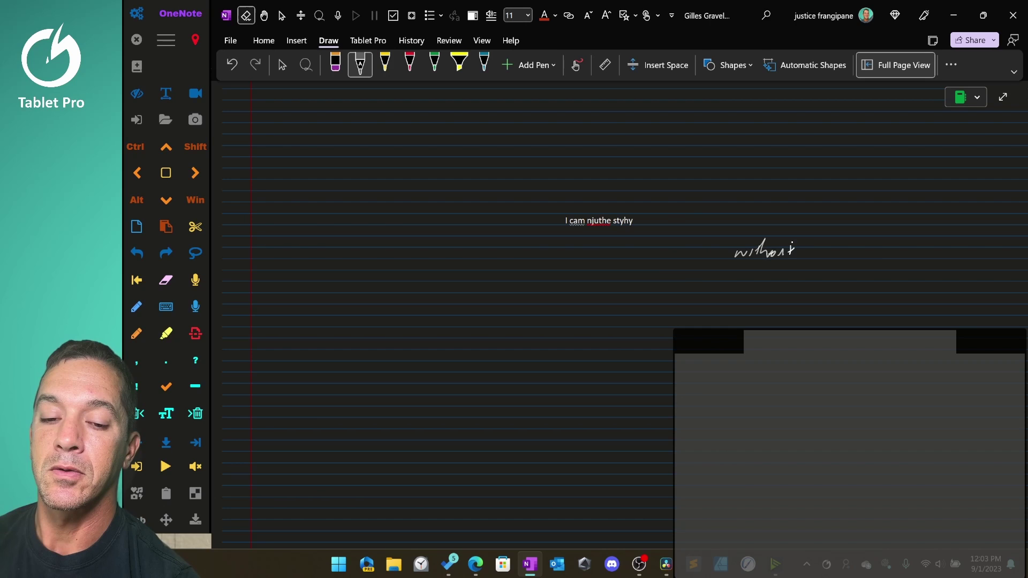
Continue the handwritten sentence with "issues or Work".
drag(697, 280, 700, 286)
drag(699, 270, 702, 271)
drag(710, 276, 711, 286)
drag(721, 282, 822, 256)
click(786, 270)
drag(826, 257, 833, 250)
mouse_move(836, 258)
mouse_down()
mouse_move(839, 248)
mouse_move(845, 268)
mouse_up()
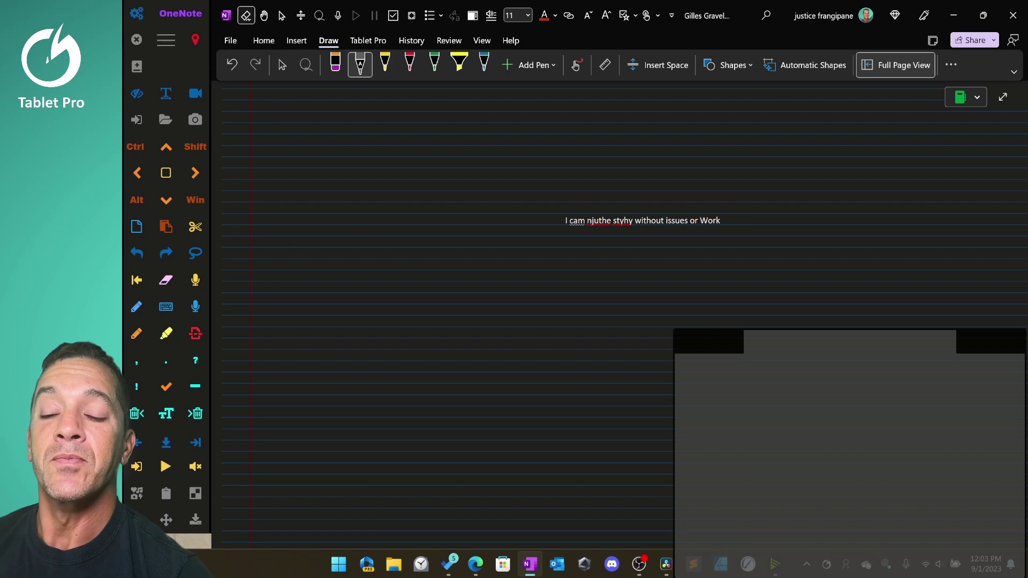
Move the pad higher on the page, then open Tablet Pro Studio and activate the Palm Rejection preset.
drag(991, 339, 979, 221)
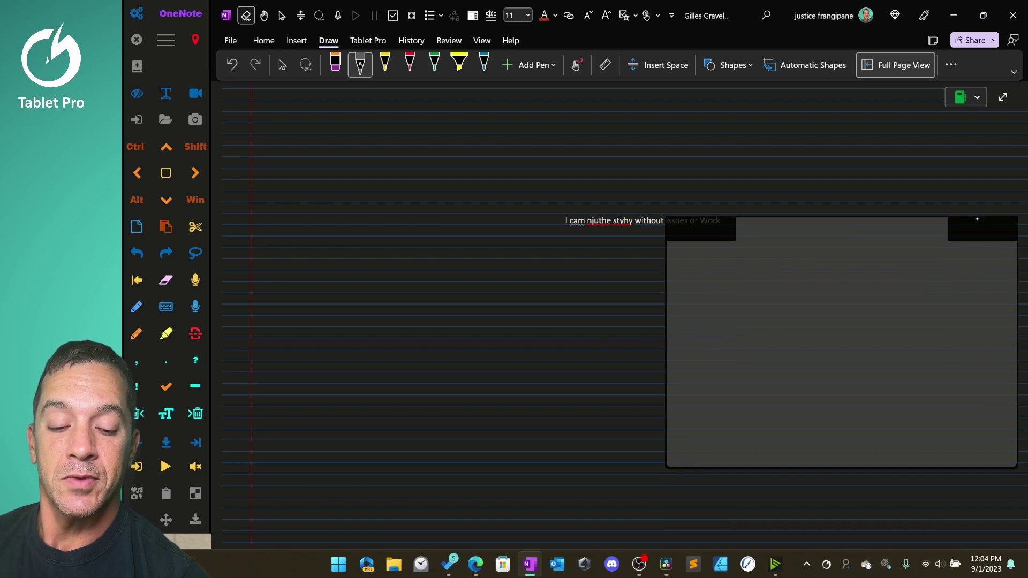
click(826, 564)
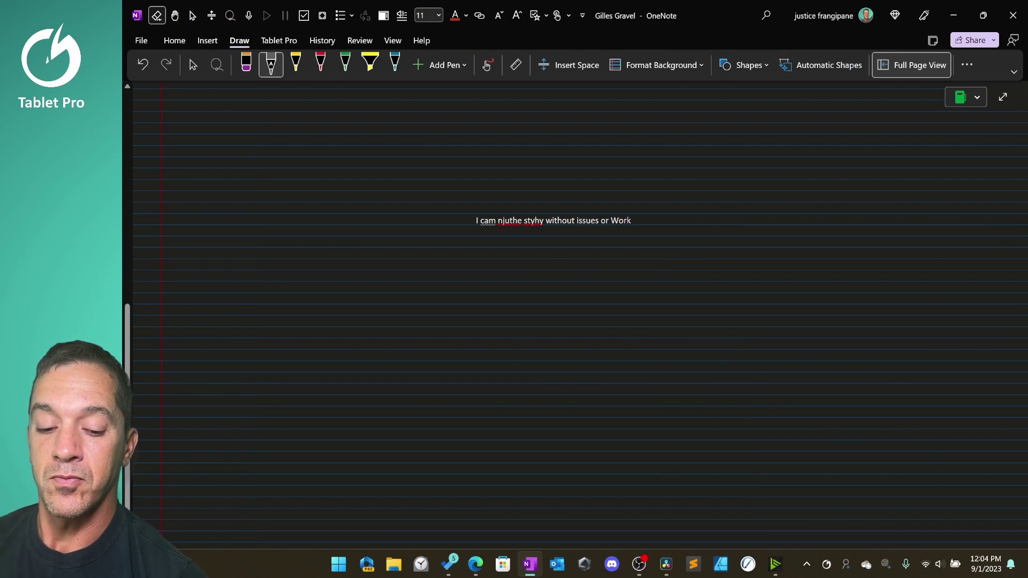
click(827, 564)
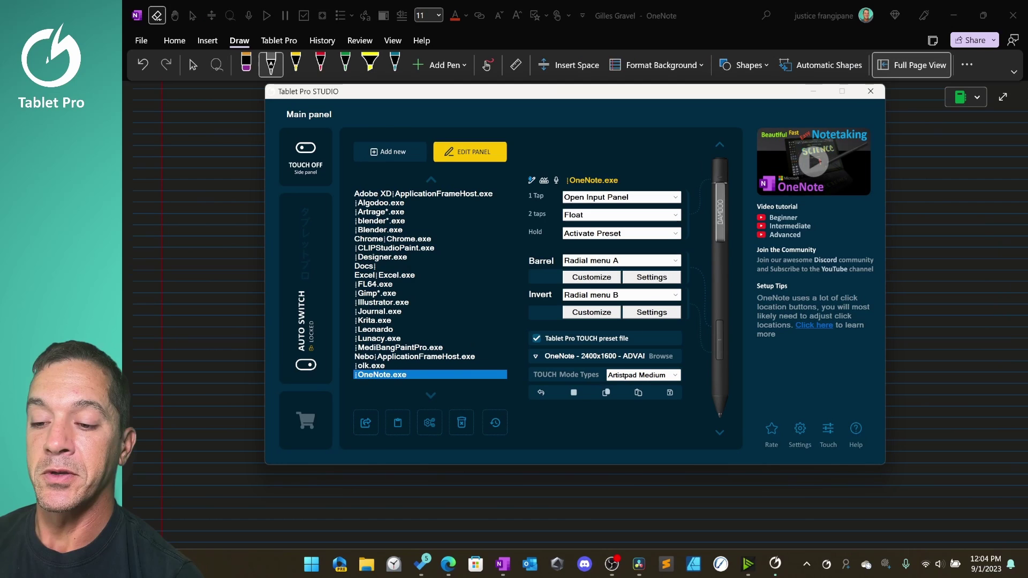
click(408, 311)
scroll(408, 311, down, 6)
click(408, 320)
click(411, 257)
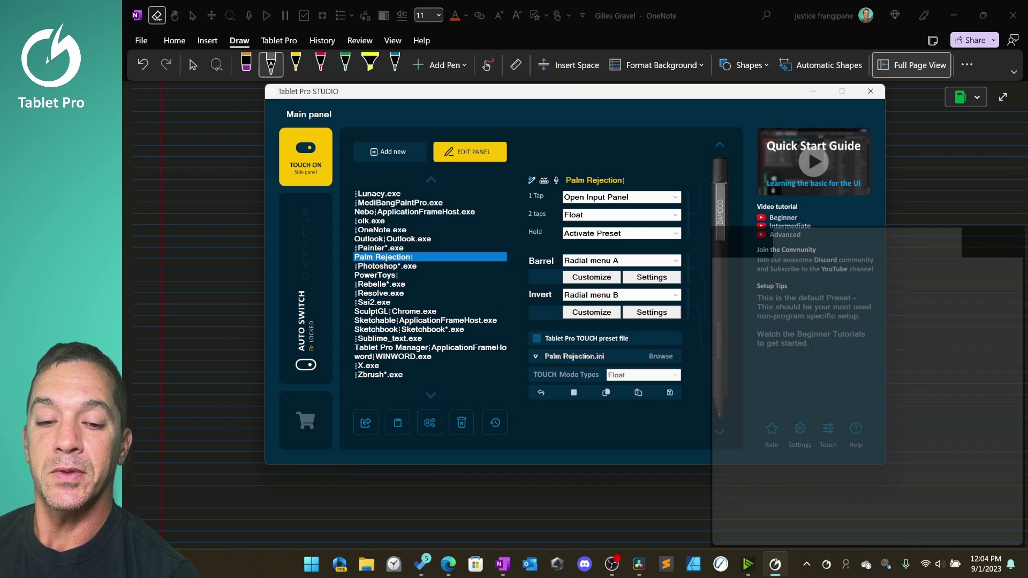
drag(727, 248, 723, 272)
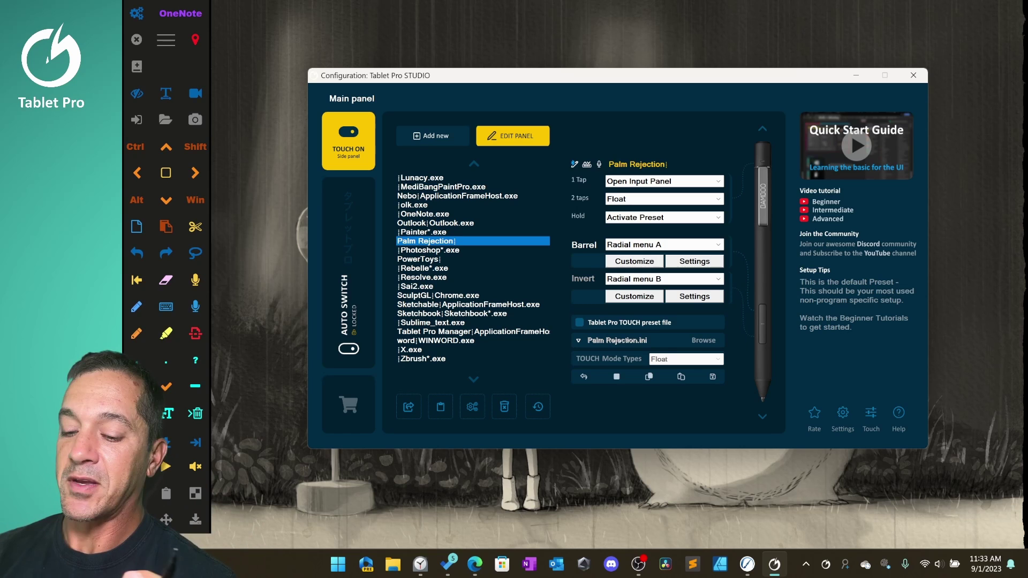
Switch to OneNote, choose the Ink to Text pen and set a writing position on an empty part of the page.
click(529, 563)
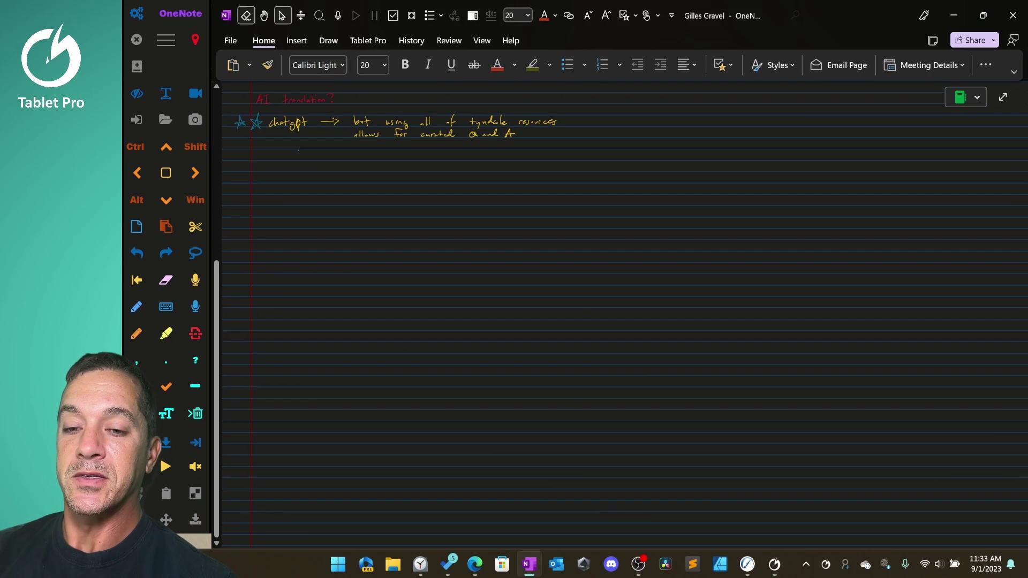
scroll(299, 150, down, 3)
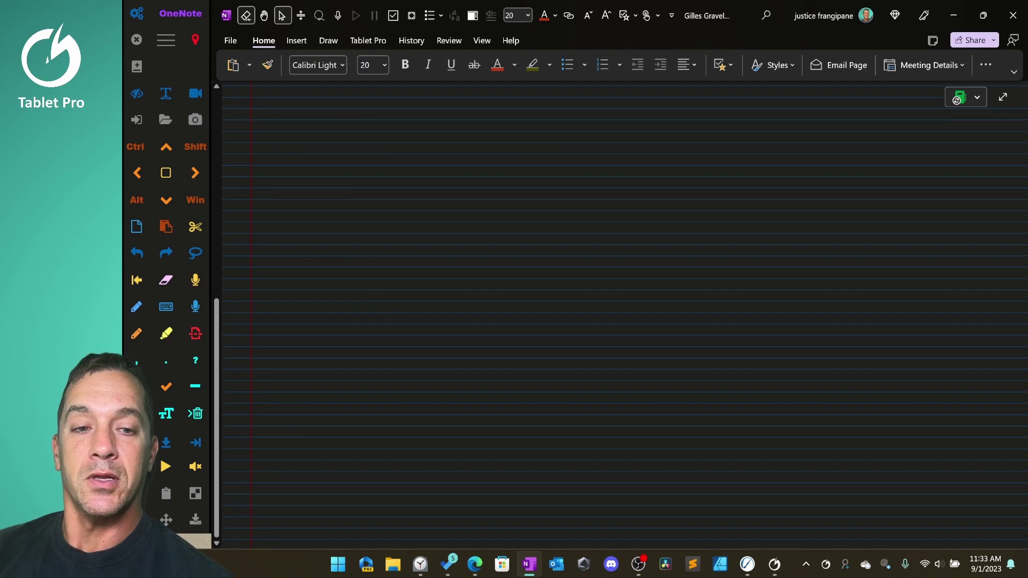
click(328, 41)
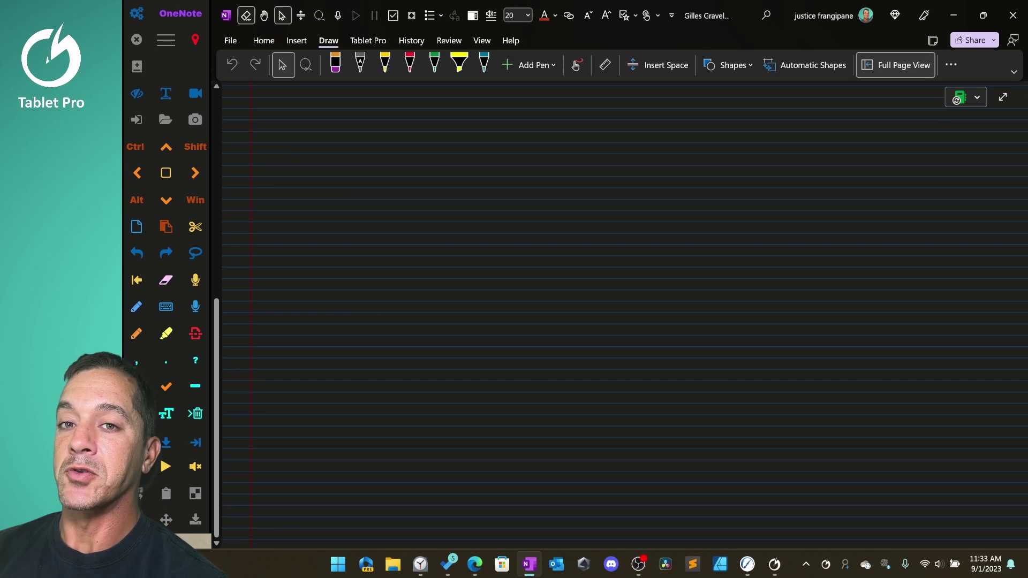
click(360, 64)
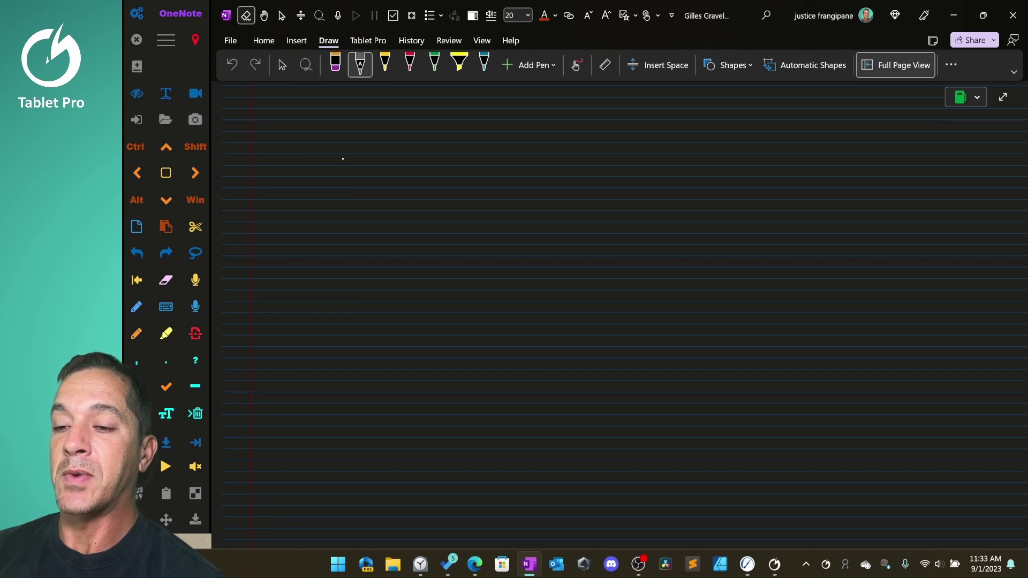
click(334, 158)
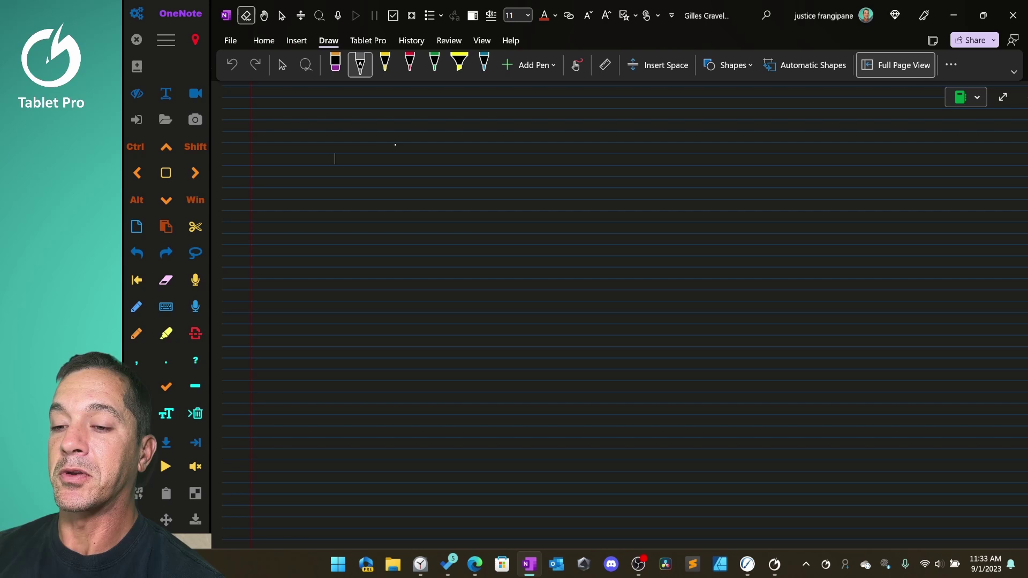
Handwrite "Then I start writing and want to keep going" across the empty lines with the Ink to Text pen.
mouse_move(364, 152)
mouse_down()
mouse_move(374, 166)
mouse_move(460, 163)
mouse_up()
drag(458, 158, 476, 158)
drag(481, 151, 478, 161)
drag(477, 157, 522, 157)
drag(526, 161, 540, 161)
mouse_move(537, 159)
mouse_down()
mouse_move(564, 172)
mouse_move(642, 164)
mouse_up()
click(553, 146)
drag(672, 160, 683, 160)
drag(686, 161, 701, 161)
drag(708, 155, 707, 163)
drag(704, 159, 744, 163)
mouse_move(740, 157)
mouse_down()
mouse_move(806, 160)
mouse_move(805, 175)
mouse_up()
Continue the handwritten sentence with "what happane .] it will eventually".
mouse_move(513, 187)
mouse_down()
mouse_move(538, 194)
mouse_move(541, 206)
mouse_move(593, 186)
mouse_up()
click(529, 182)
mouse_move(597, 177)
mouse_down()
mouse_move(595, 192)
mouse_move(610, 191)
mouse_up()
drag(617, 179, 619, 189)
mouse_move(650, 173)
mouse_down()
mouse_move(668, 201)
mouse_move(707, 184)
mouse_move(747, 191)
mouse_up()
click(729, 186)
mouse_move(759, 179)
mouse_down()
mouse_move(756, 193)
mouse_move(757, 184)
mouse_move(800, 191)
mouse_up()
click(752, 177)
drag(808, 178, 806, 191)
mouse_move(813, 178)
mouse_down()
mouse_move(811, 192)
mouse_move(879, 186)
mouse_move(892, 172)
mouse_move(913, 198)
mouse_up()
click(799, 178)
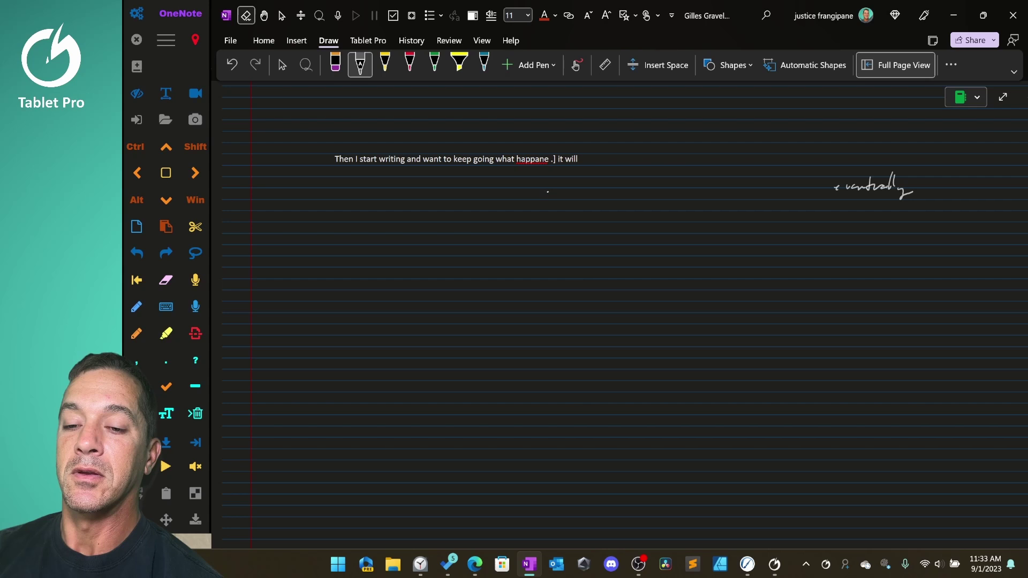
Finish the handwritten sentence with "drop down to my palm".
drag(552, 185, 543, 198)
drag(552, 193, 571, 194)
mouse_move(572, 193)
mouse_down()
mouse_move(570, 205)
mouse_move(712, 194)
mouse_move(726, 210)
mouse_move(775, 197)
mouse_up()
mouse_move(781, 179)
mouse_down()
mouse_move(779, 197)
mouse_move(798, 196)
mouse_up()
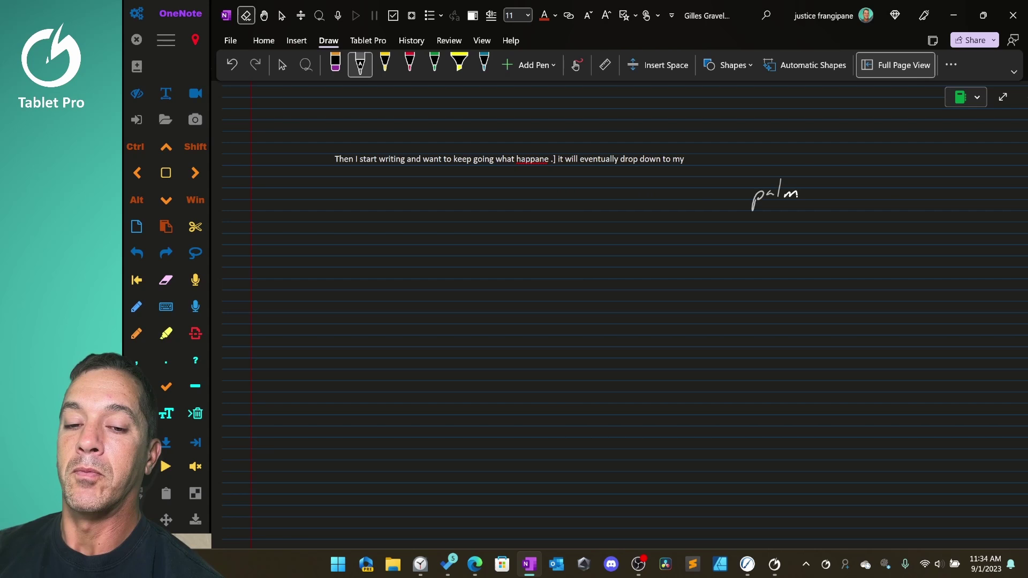
Handwrite the short test notes "orca" and "Start writing" below the converted sentence.
drag(592, 226, 634, 226)
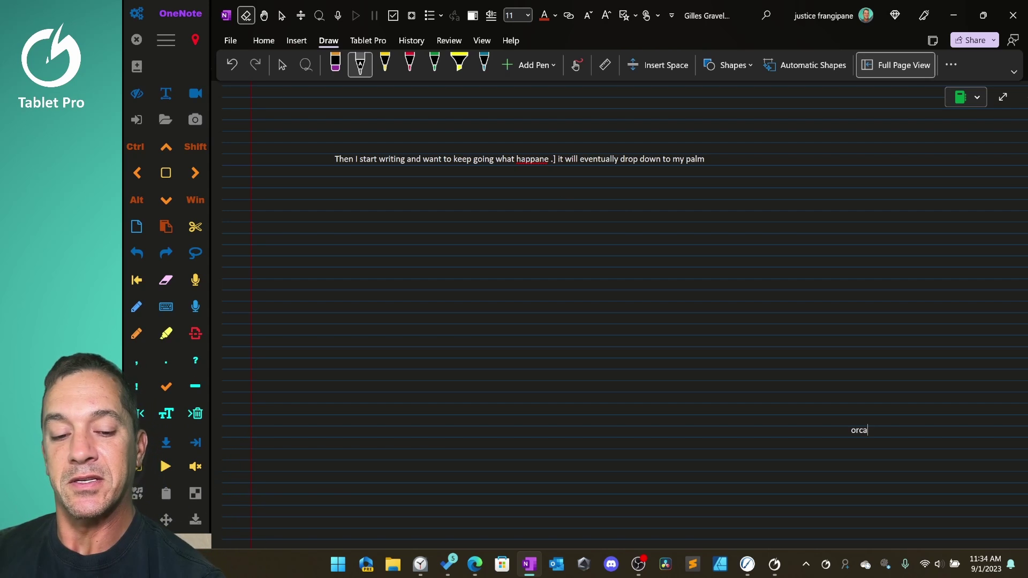
mouse_move(590, 212)
mouse_down()
mouse_move(590, 228)
mouse_move(598, 216)
mouse_move(578, 228)
mouse_move(605, 225)
mouse_up()
drag(605, 220, 611, 219)
mouse_move(614, 216)
mouse_down()
mouse_move(613, 228)
mouse_move(696, 217)
mouse_move(708, 232)
mouse_up()
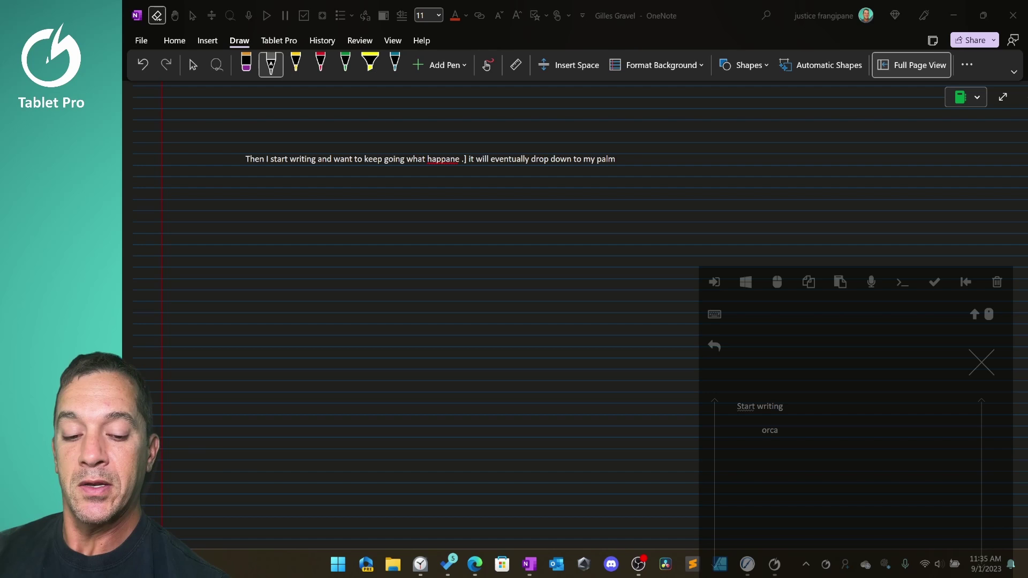
Switch to Tablet Pro Studio and review the Palm Rejection preset's details without updating them.
key(alt+Tab)
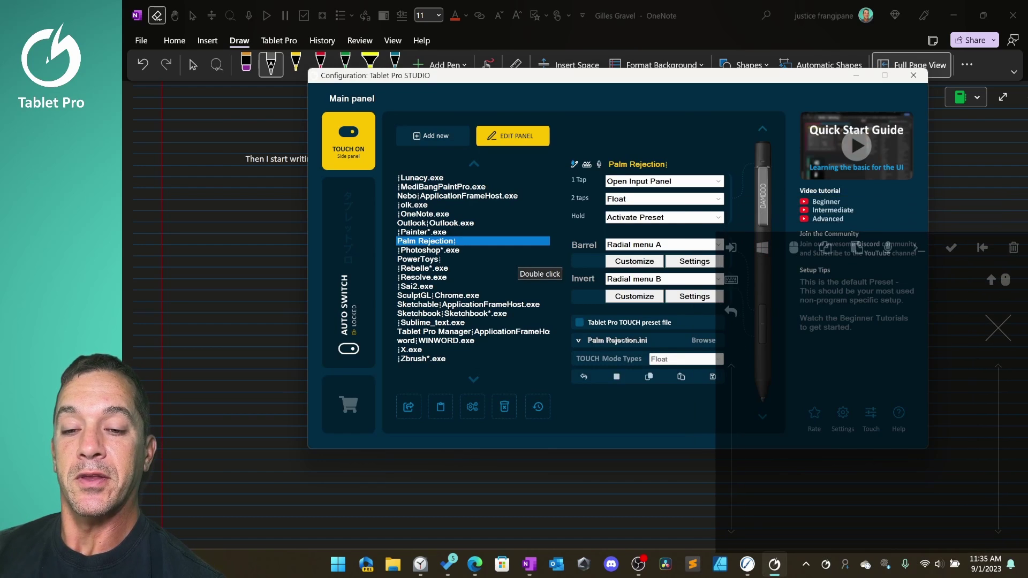
key(alt+Tab)
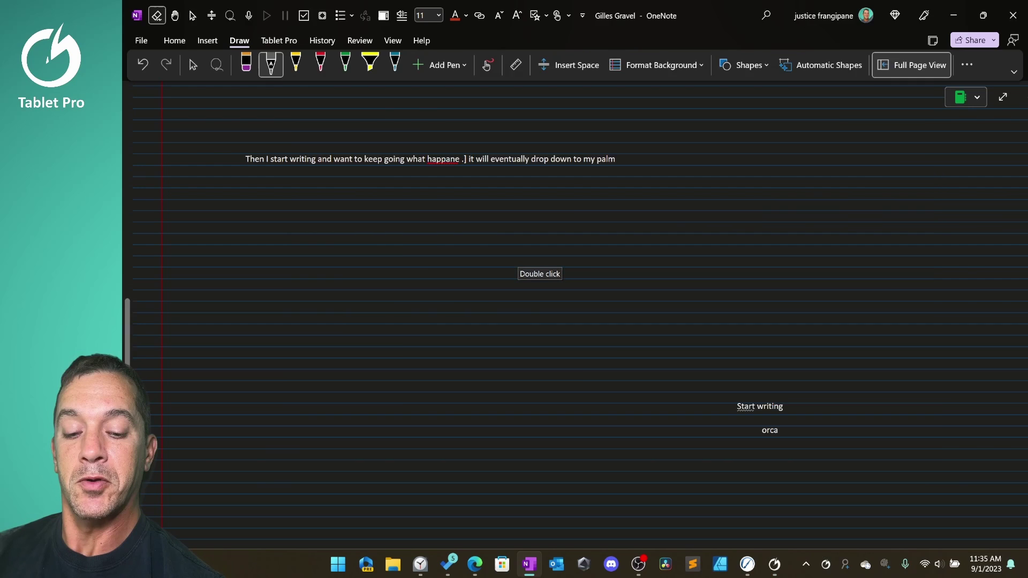
key(alt+Tab)
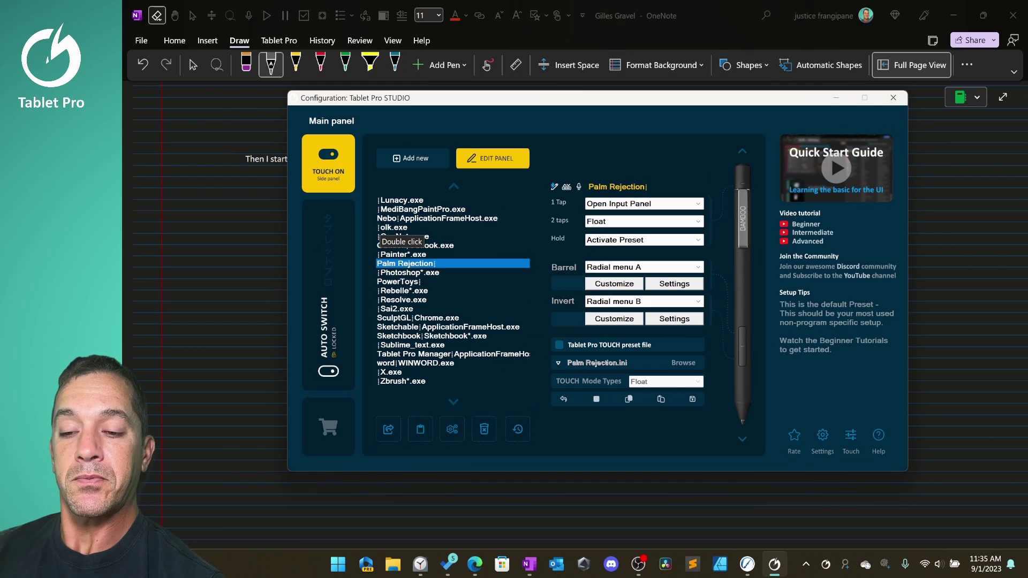
click(452, 429)
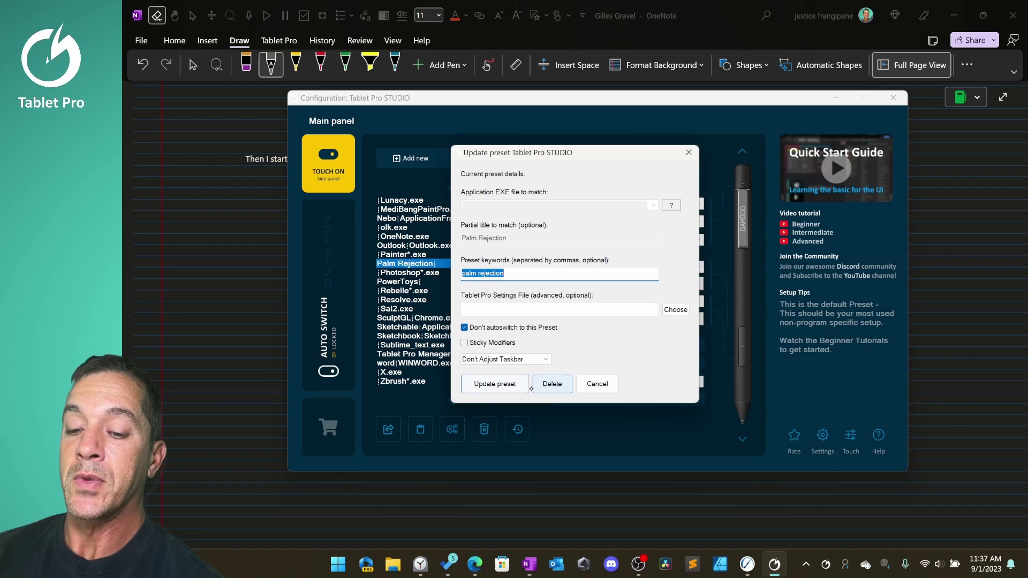
click(599, 379)
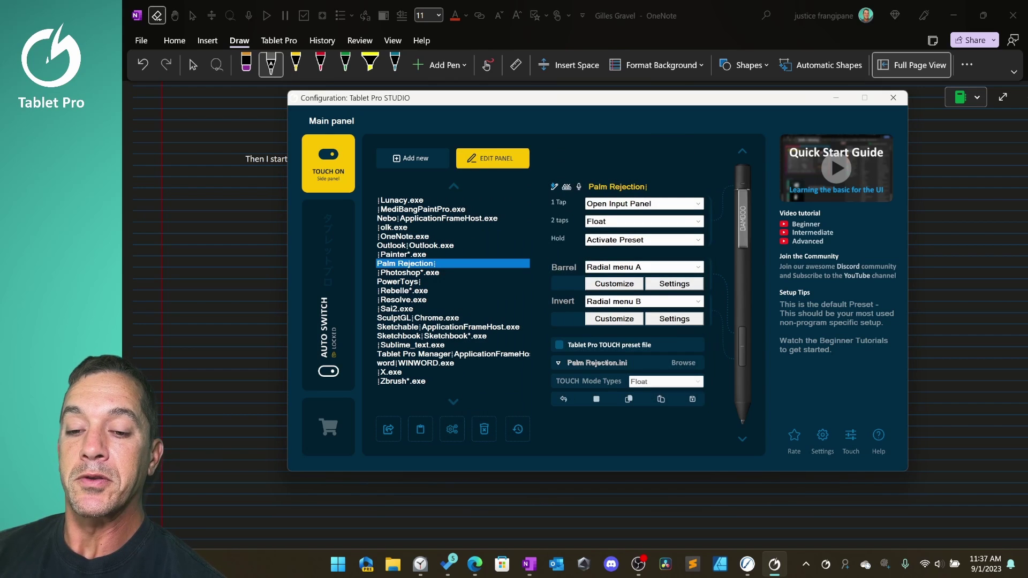
Copy the assist pad from the Palm Rejection preset into the OneNote.exe preset, lower the pad and return to the OneNote page.
click(596, 401)
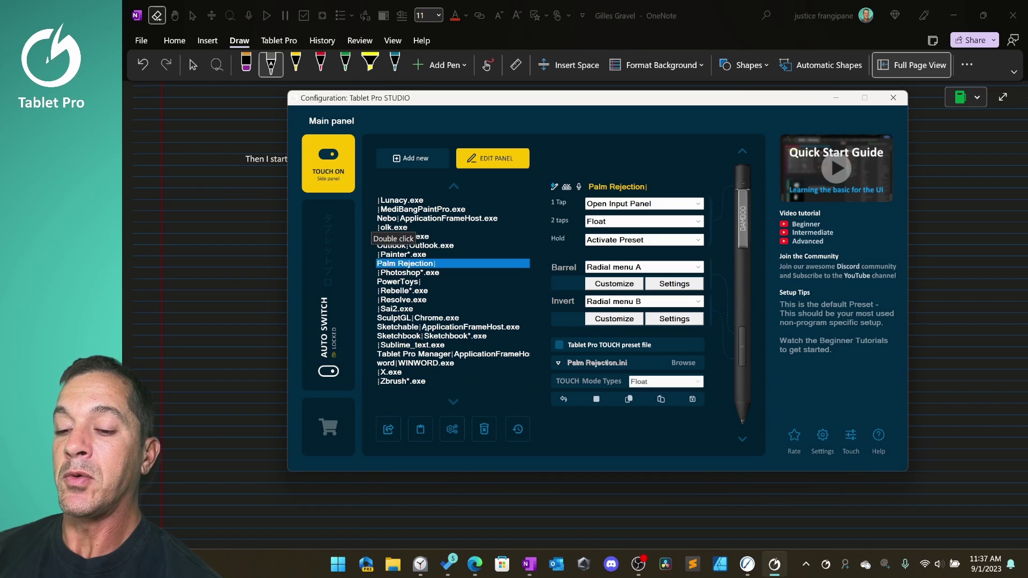
drag(432, 331, 421, 236)
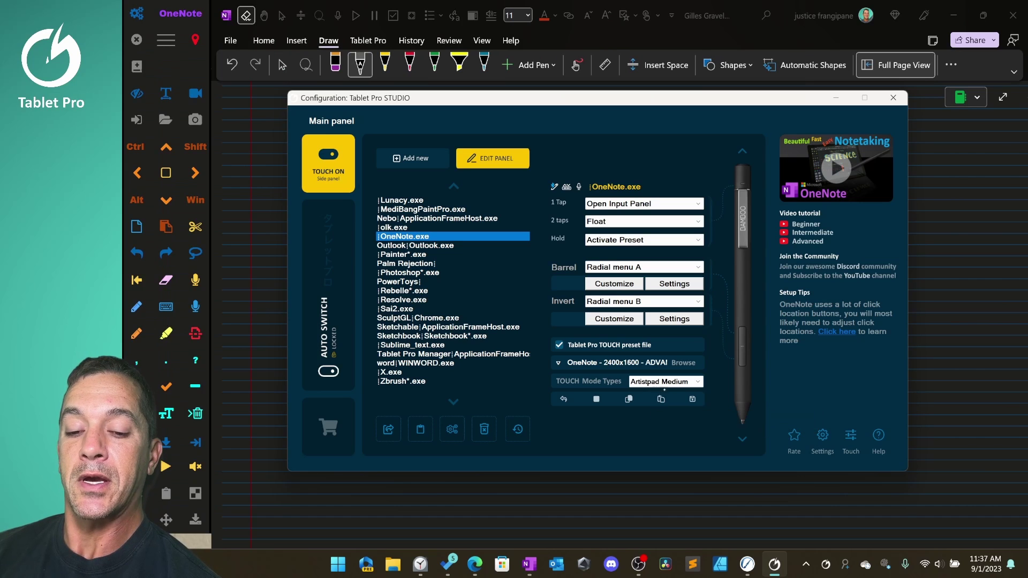
click(661, 400)
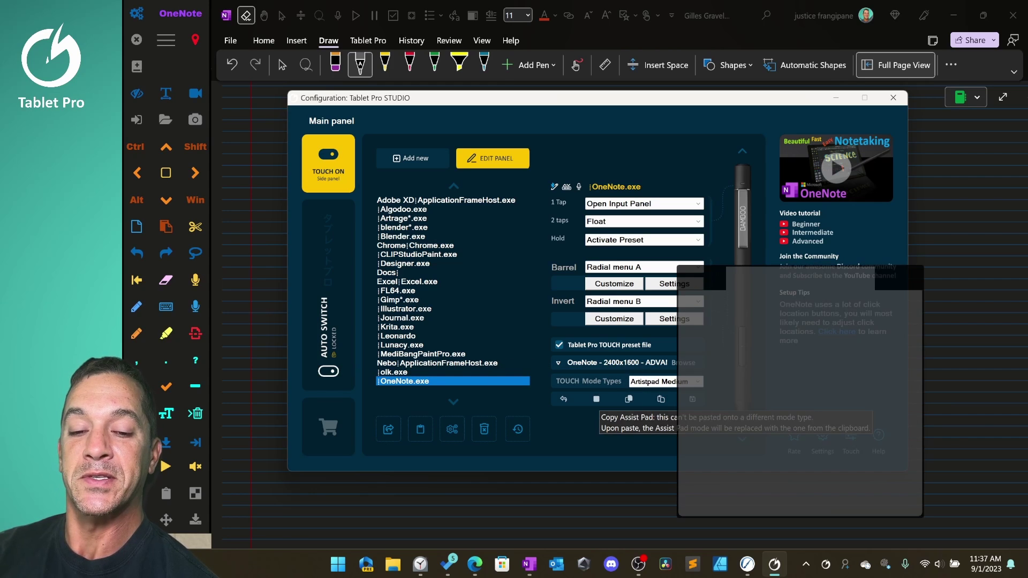
drag(800, 279, 813, 320)
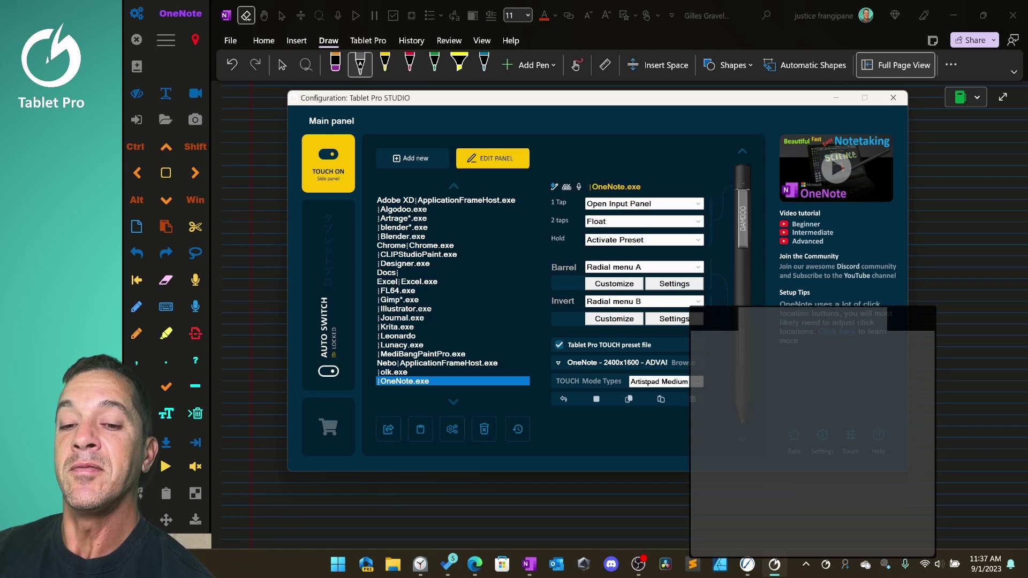
key(Escape)
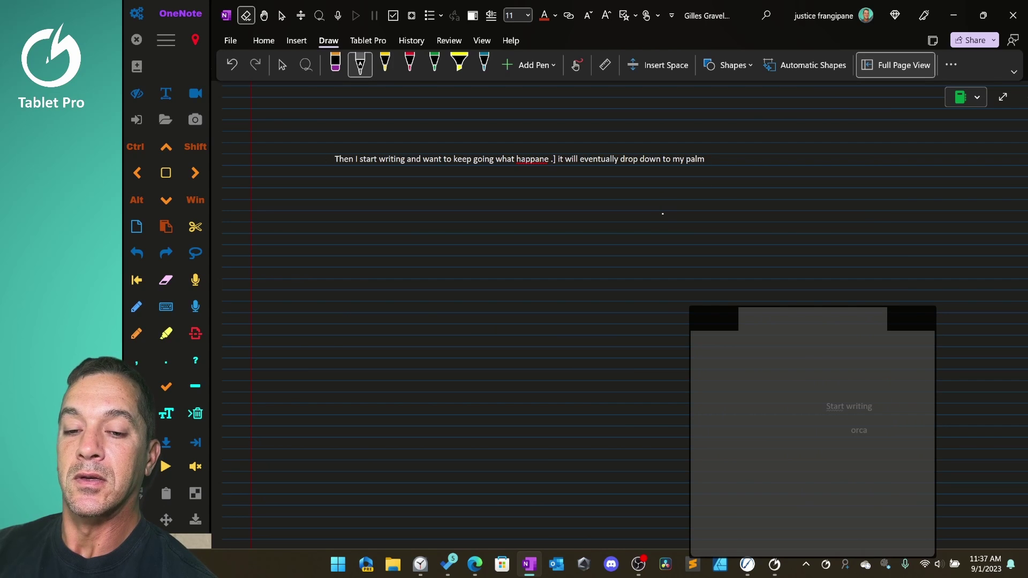
Handwrite "Start writing comfortably" under the first sentence, above the assist pad.
mouse_move(659, 216)
mouse_down()
mouse_move(651, 230)
mouse_move(667, 220)
mouse_move(710, 227)
mouse_up()
drag(714, 230, 729, 232)
drag(725, 225, 749, 227)
drag(750, 225, 749, 245)
click(740, 209)
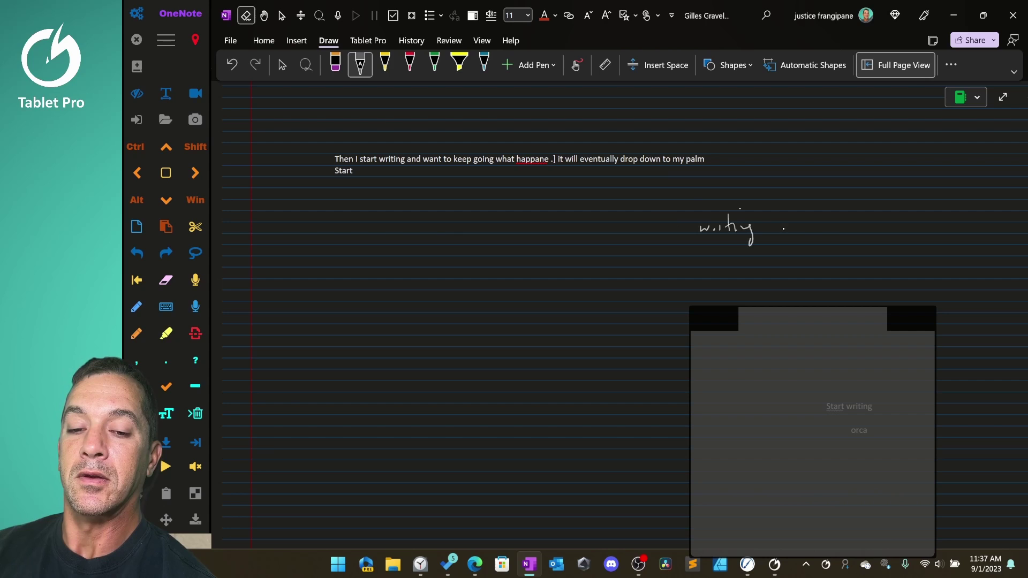
mouse_move(677, 255)
mouse_down()
mouse_move(720, 238)
mouse_move(733, 250)
mouse_move(738, 237)
mouse_move(780, 235)
mouse_up()
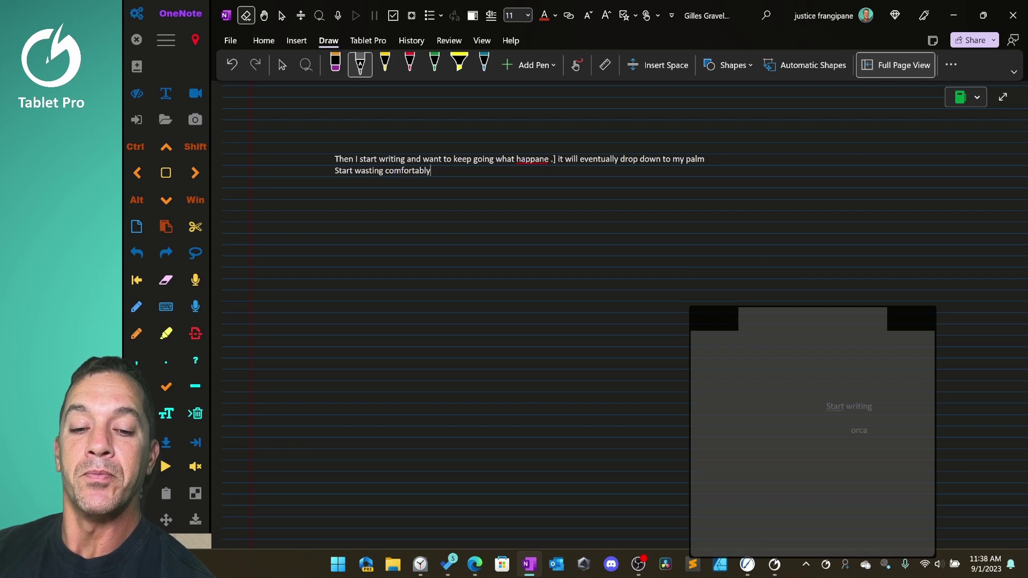
Move the assist pad slightly up and across the page by its dark upper corners.
drag(712, 321, 730, 303)
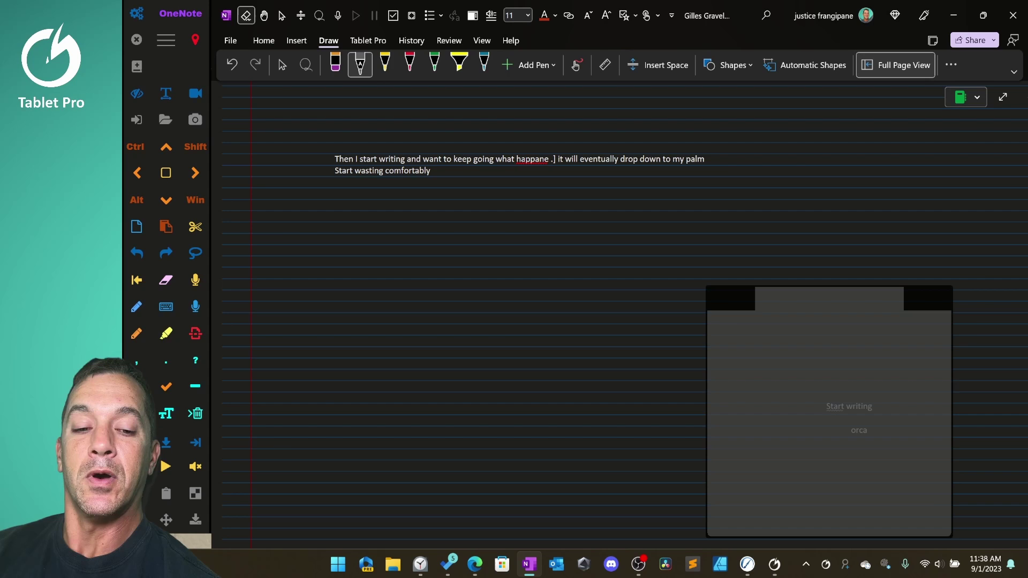
mouse_move(919, 296)
mouse_down()
mouse_move(934, 305)
mouse_move(920, 292)
mouse_up()
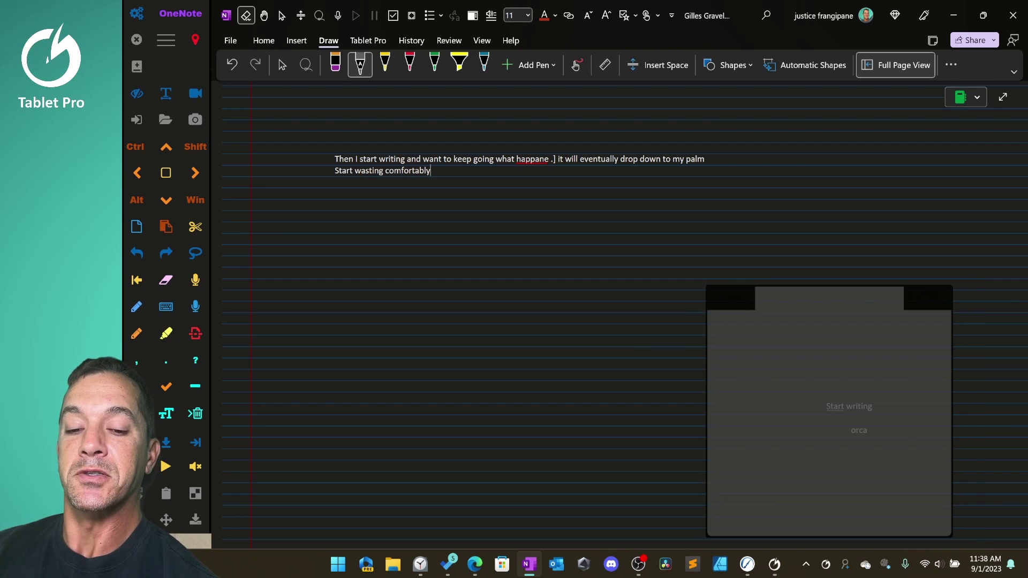
mouse_move(731, 298)
mouse_down()
mouse_move(648, 315)
mouse_move(798, 288)
mouse_move(671, 292)
mouse_move(749, 341)
mouse_move(835, 350)
mouse_move(699, 281)
mouse_move(747, 292)
mouse_up()
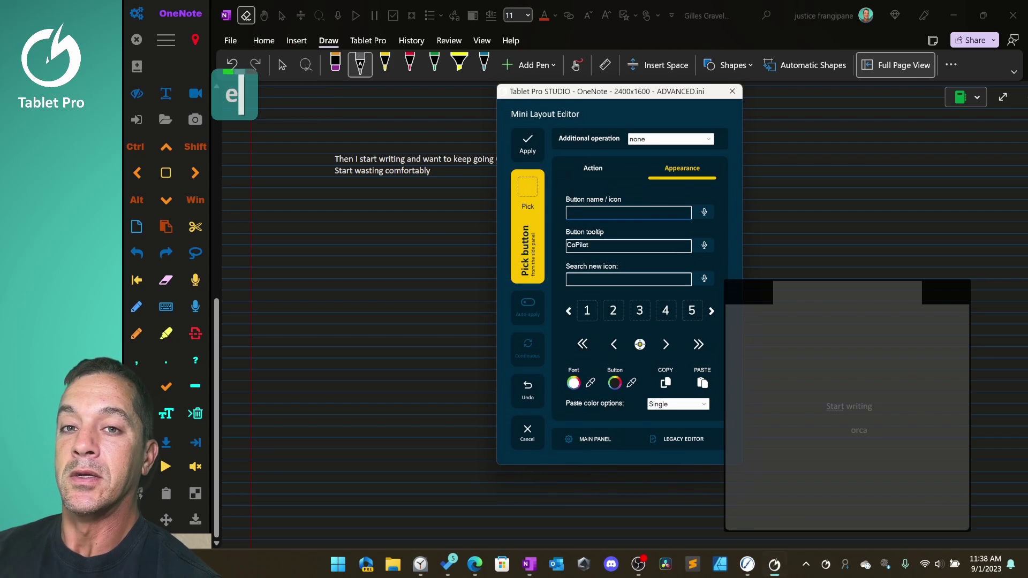
Open the layout details of the Tablet Pro TOUCH settings from the OneNote preset's Mini Layout Editor.
drag(654, 92, 586, 93)
click(613, 437)
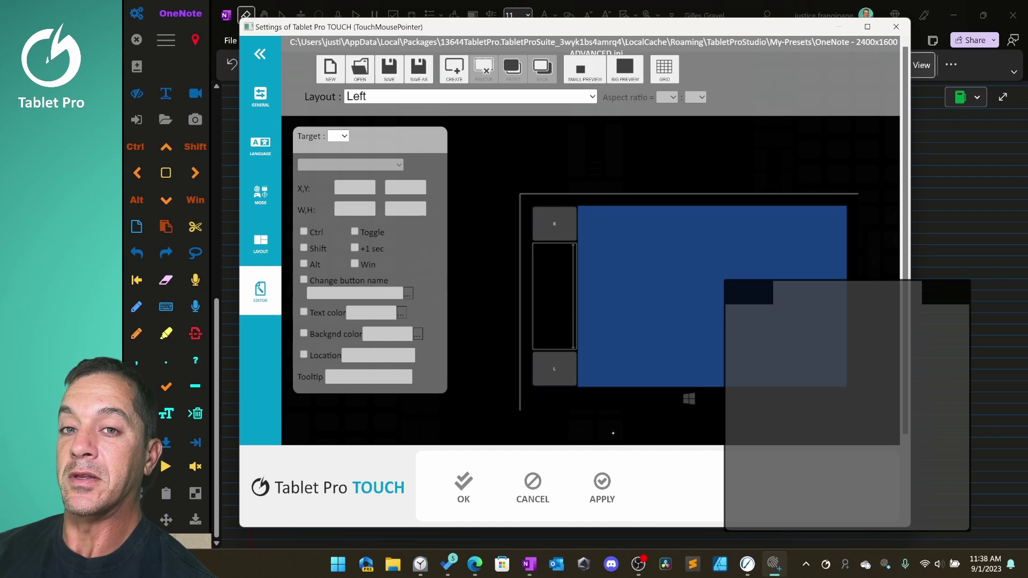
click(469, 96)
click(260, 245)
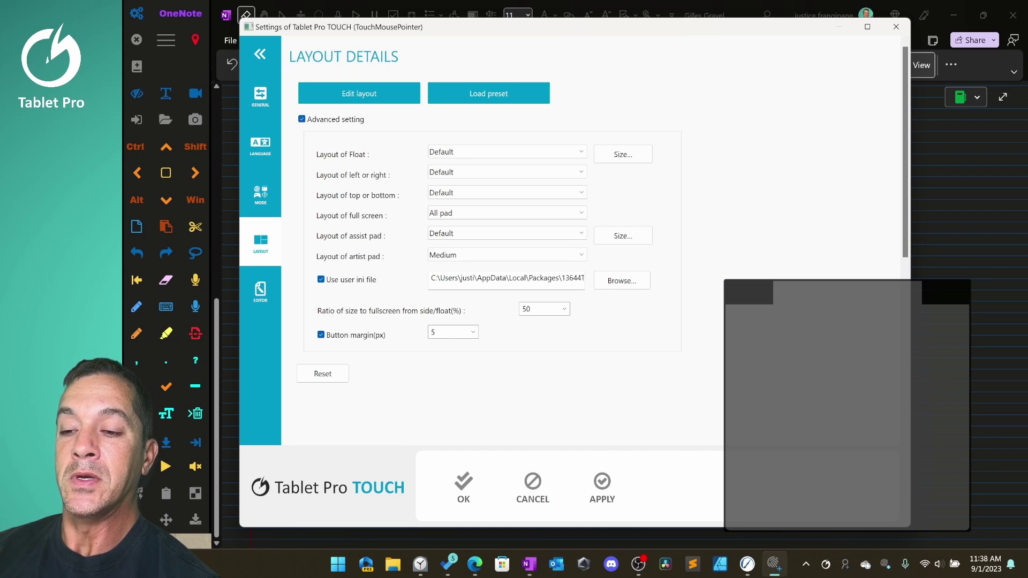
Set the assist pad's Y size to 1000 px.
click(621, 237)
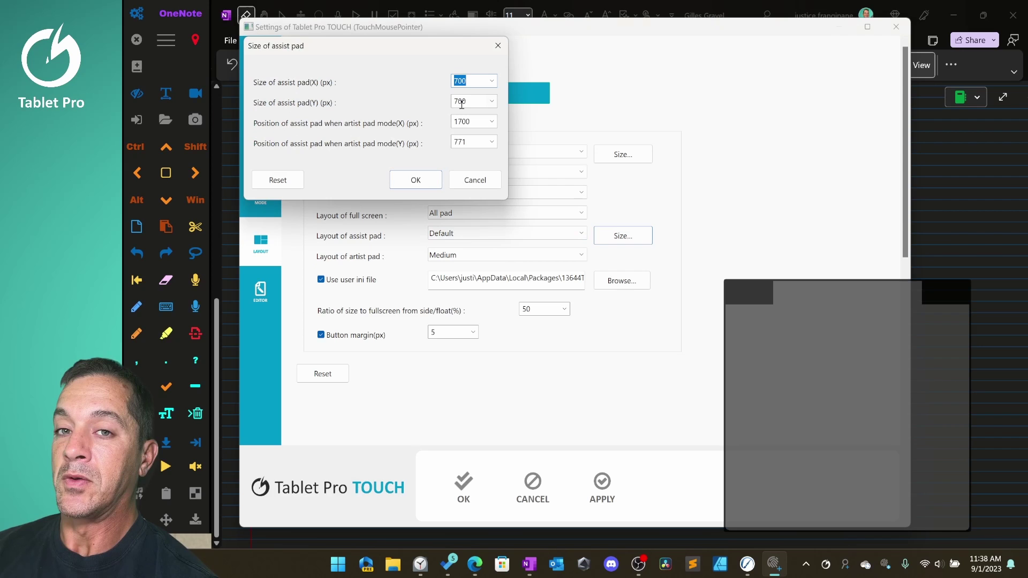
key(Tab)
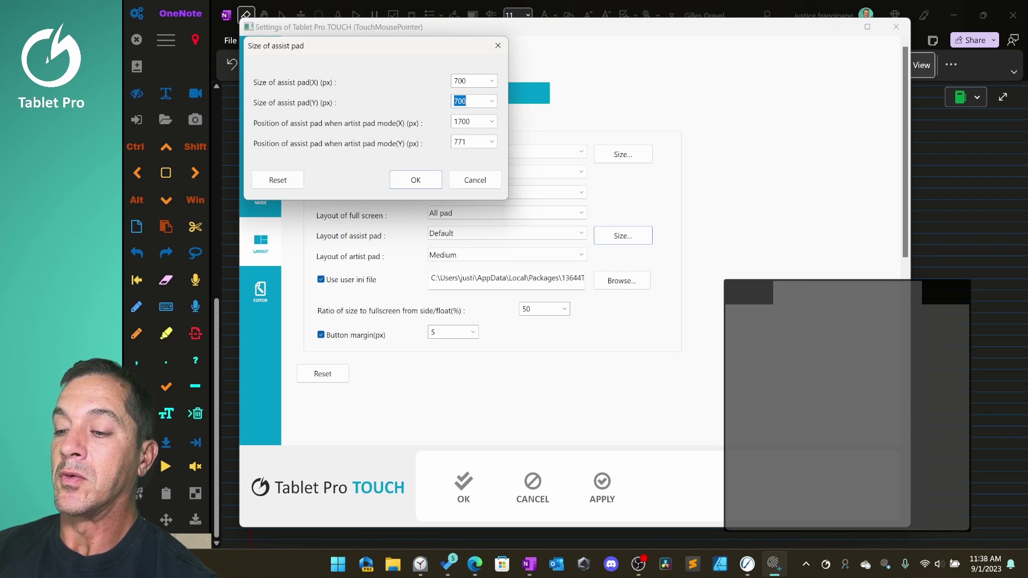
text(1)
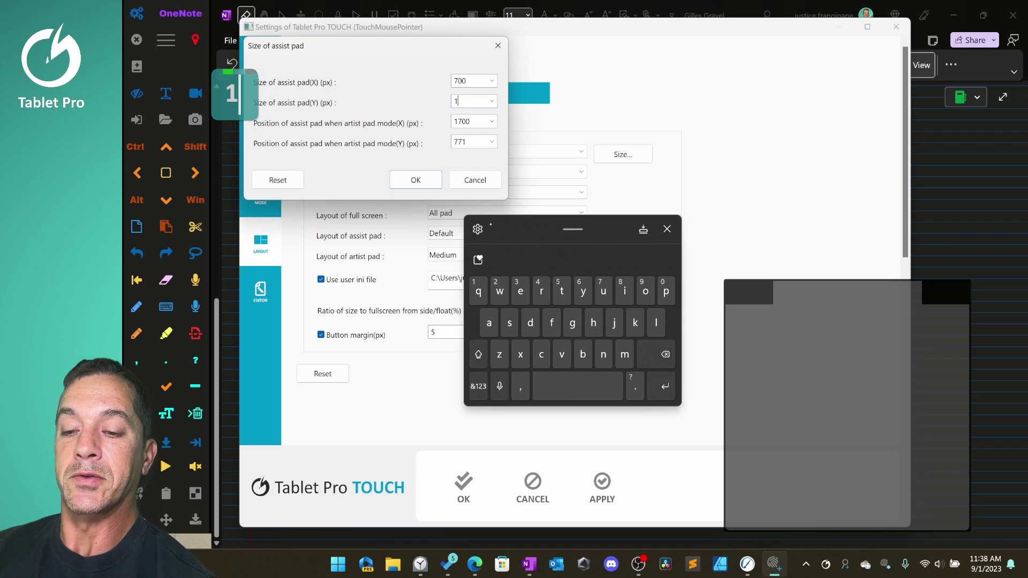
text(000)
key(Return)
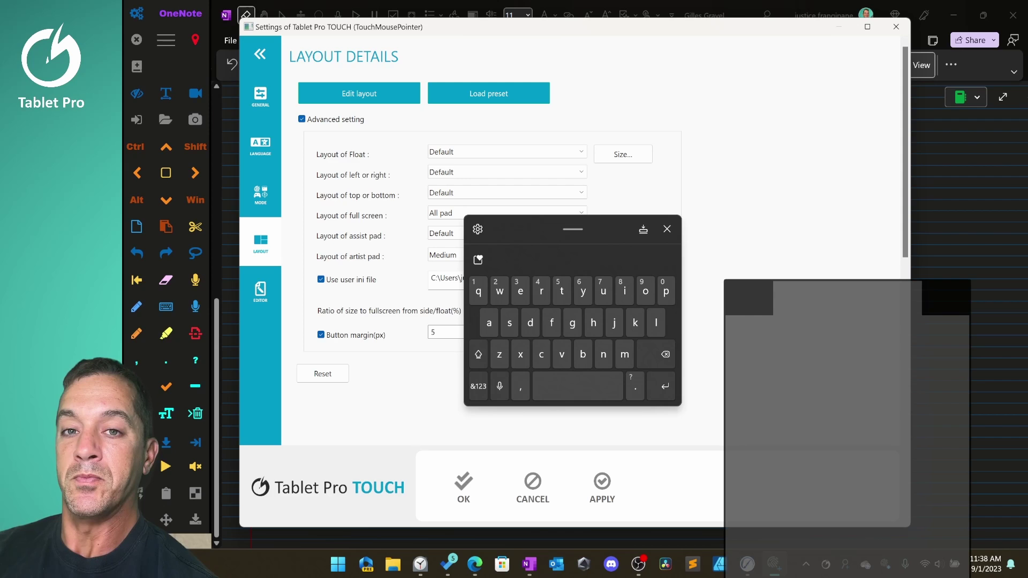
Set the assist pad's size to 1000 px in X and 700 px in Y.
drag(613, 236, 611, 354)
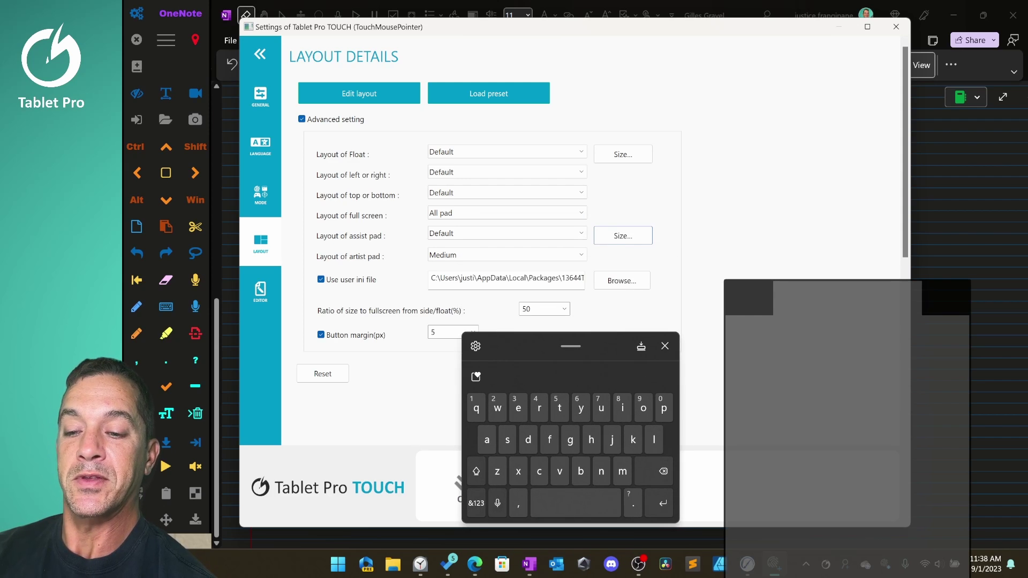
click(623, 236)
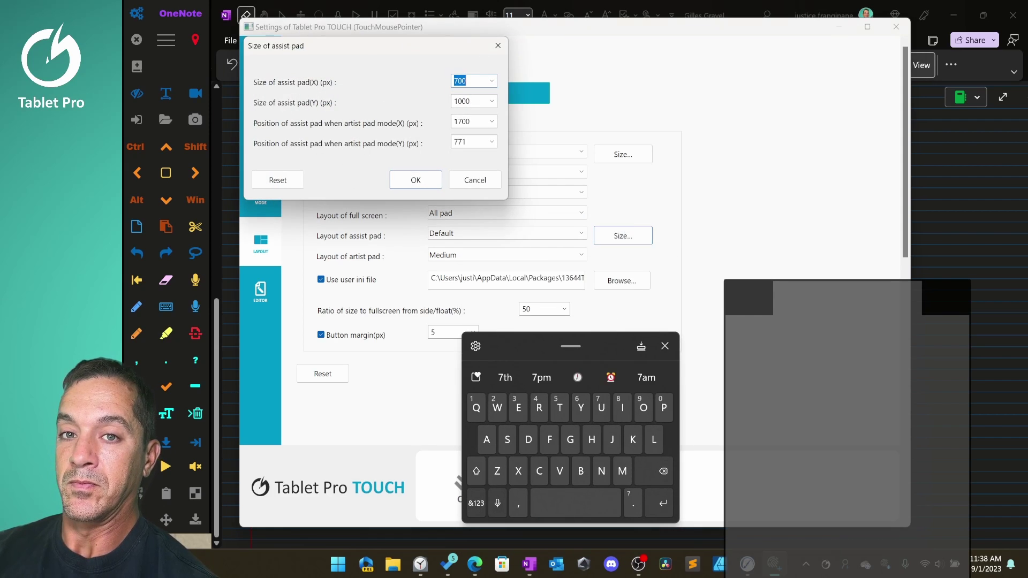
text(1000)
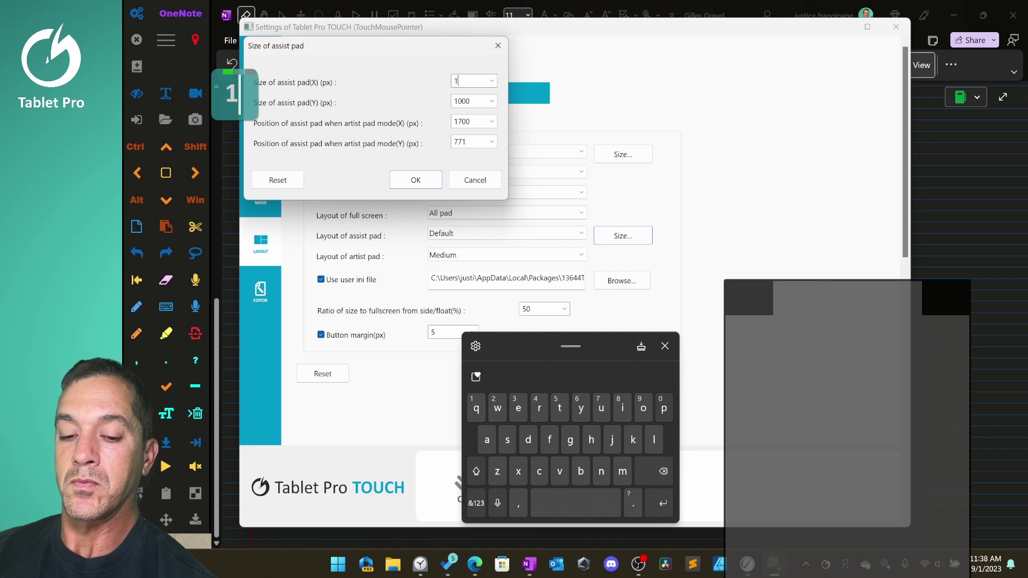
double_click(478, 101)
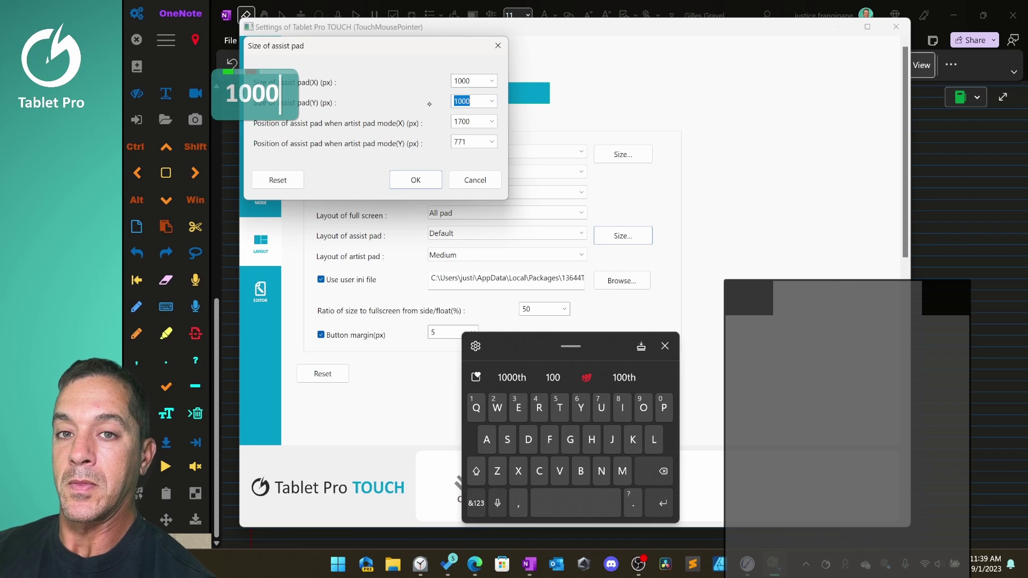
text(700)
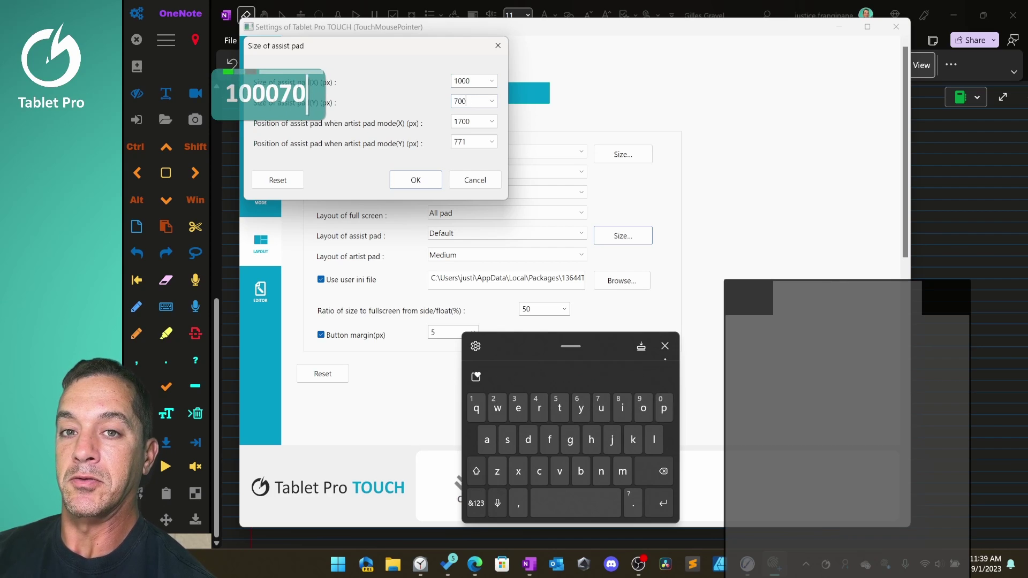
click(415, 177)
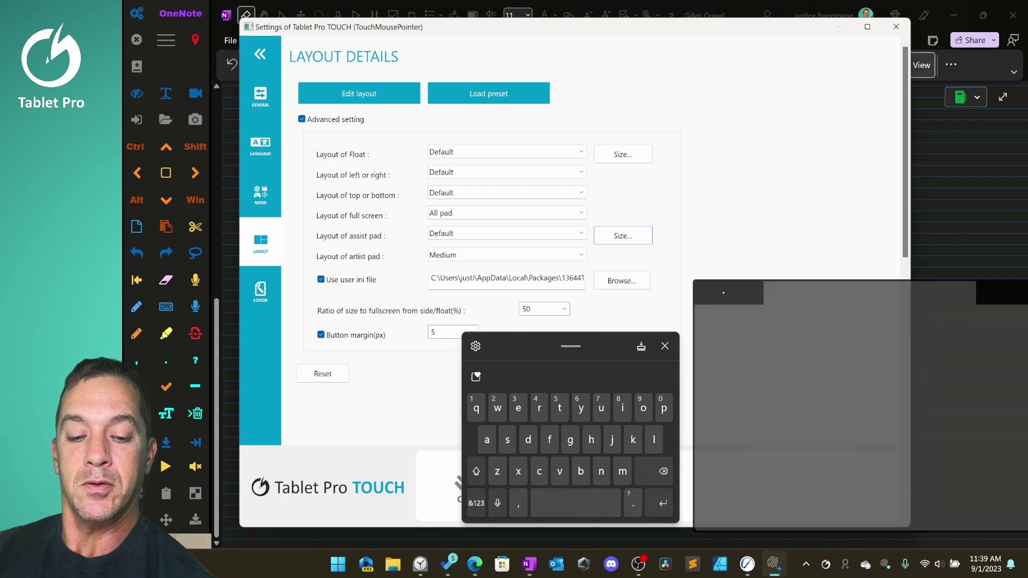
Save the Tablet Pro TOUCH settings and move the resized assist pad up over the OneNote page.
click(665, 346)
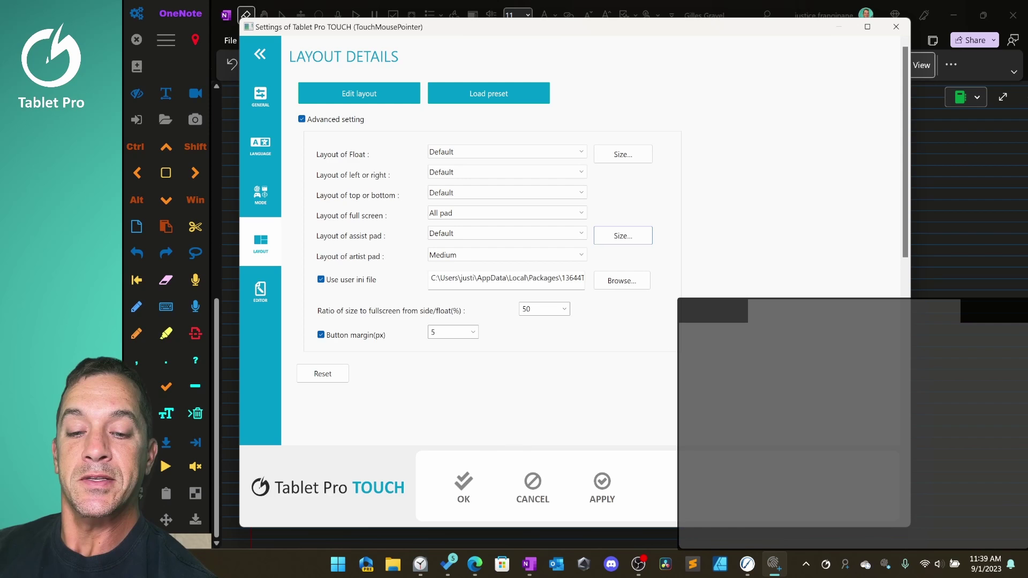
drag(704, 312, 723, 363)
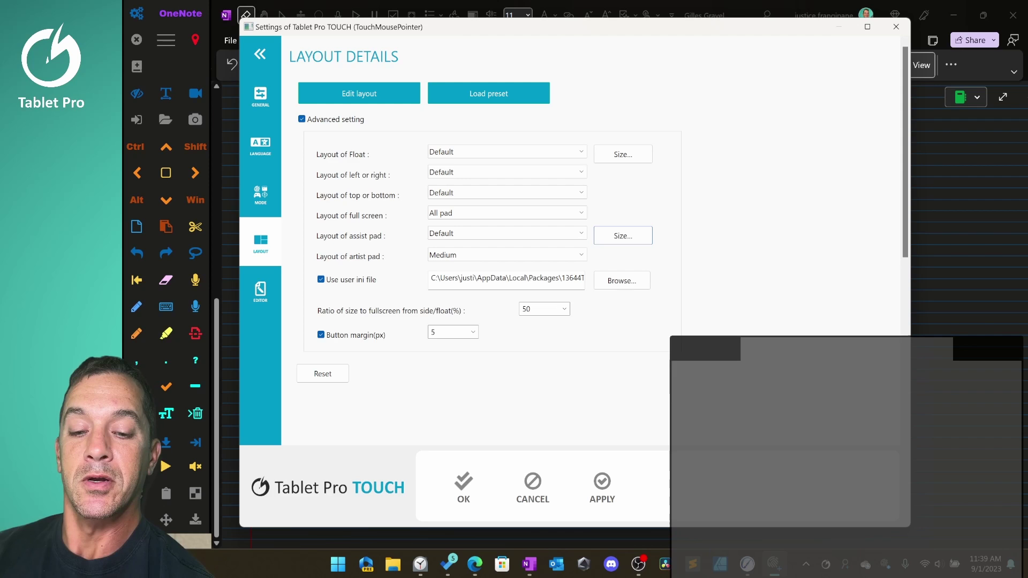
click(465, 482)
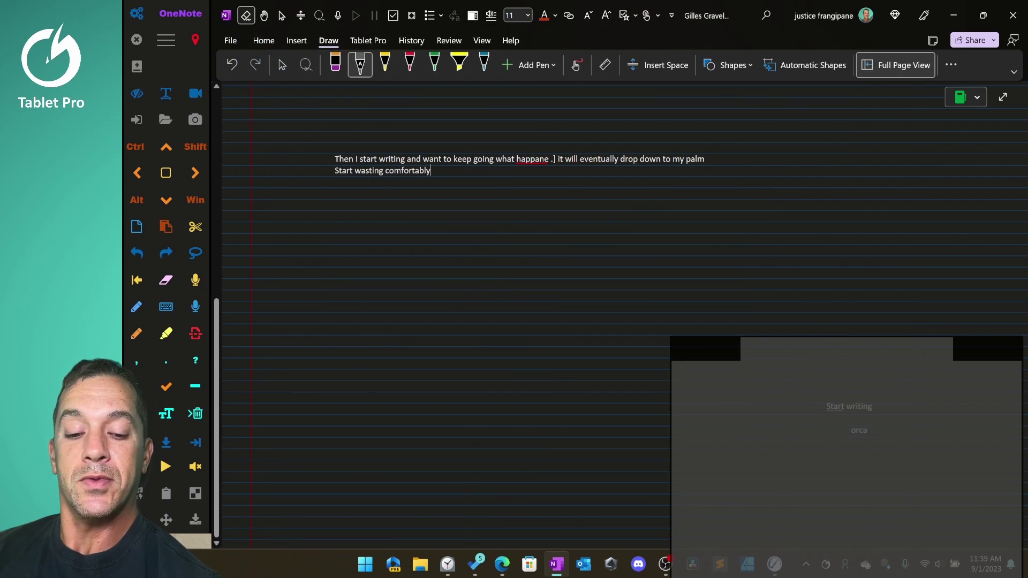
drag(716, 340, 714, 219)
Switch to Tablet Pro Studio and review the OneNote.exe preset's TOUCH mode types and the Palm Rejection preset, keeping the assist pad clear.
click(826, 564)
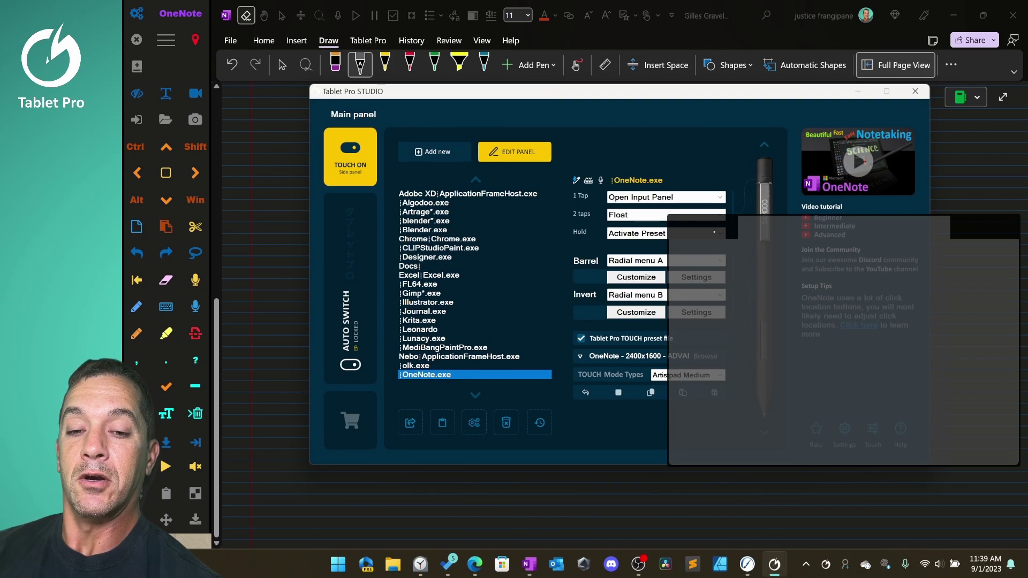
drag(714, 220, 700, 435)
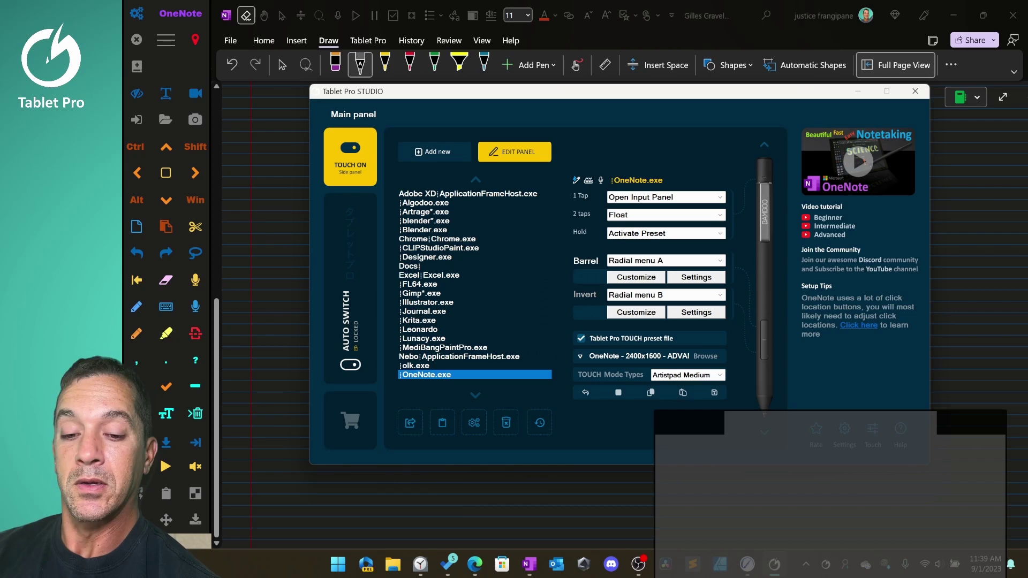
click(712, 374)
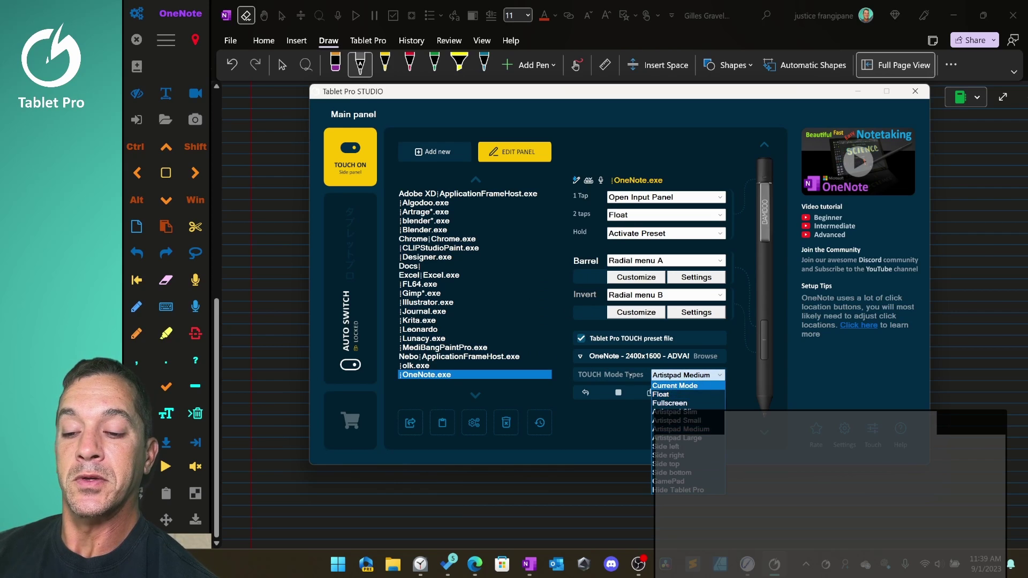
click(426, 270)
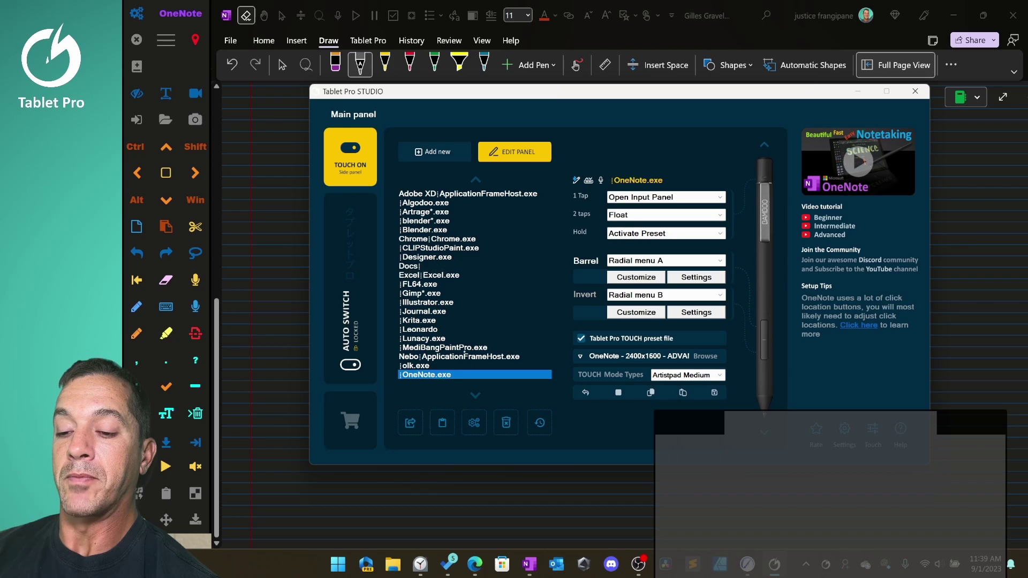
drag(428, 298, 439, 204)
mouse_move(458, 266)
mouse_down()
mouse_move(458, 248)
mouse_move(457, 258)
mouse_up()
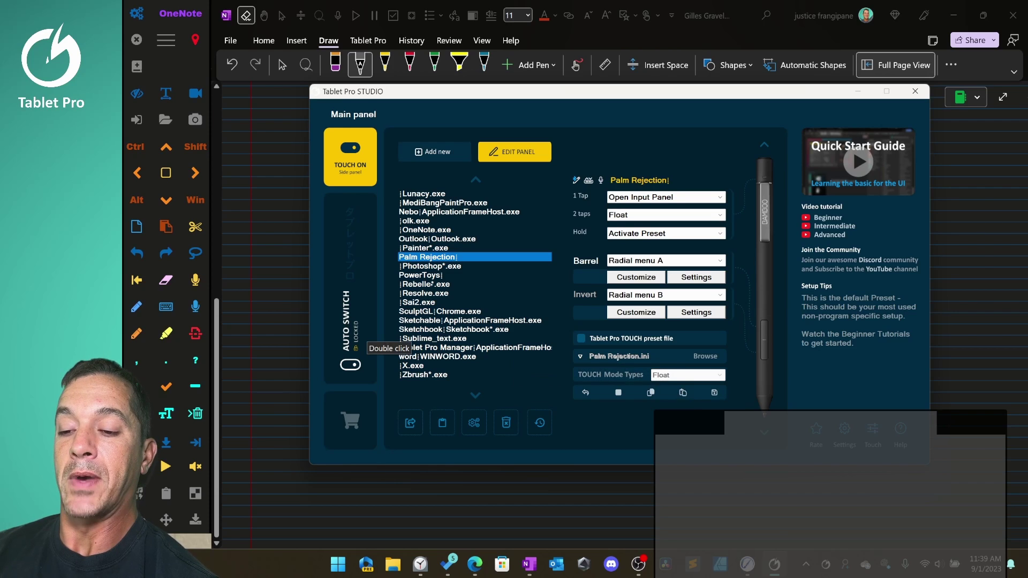
Set the OneNote.exe preset's TOUCH mode type to Float and dismiss the floating pad.
click(425, 230)
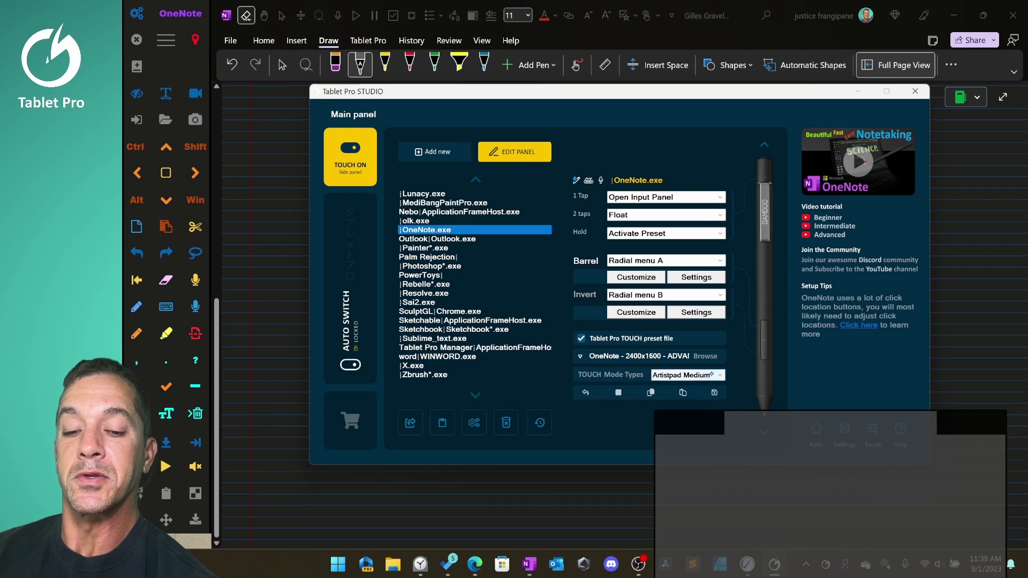
click(688, 375)
click(669, 395)
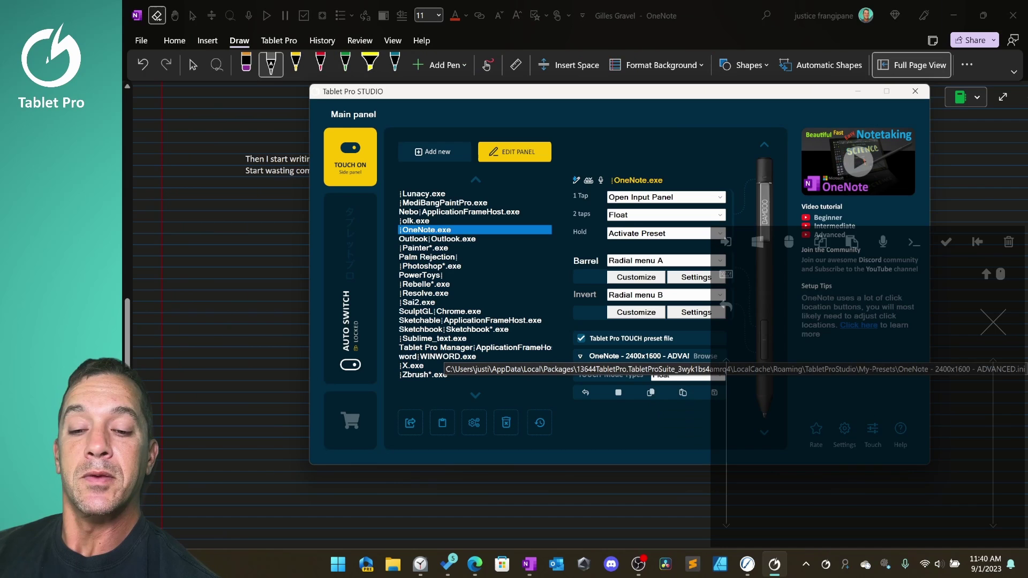
click(989, 322)
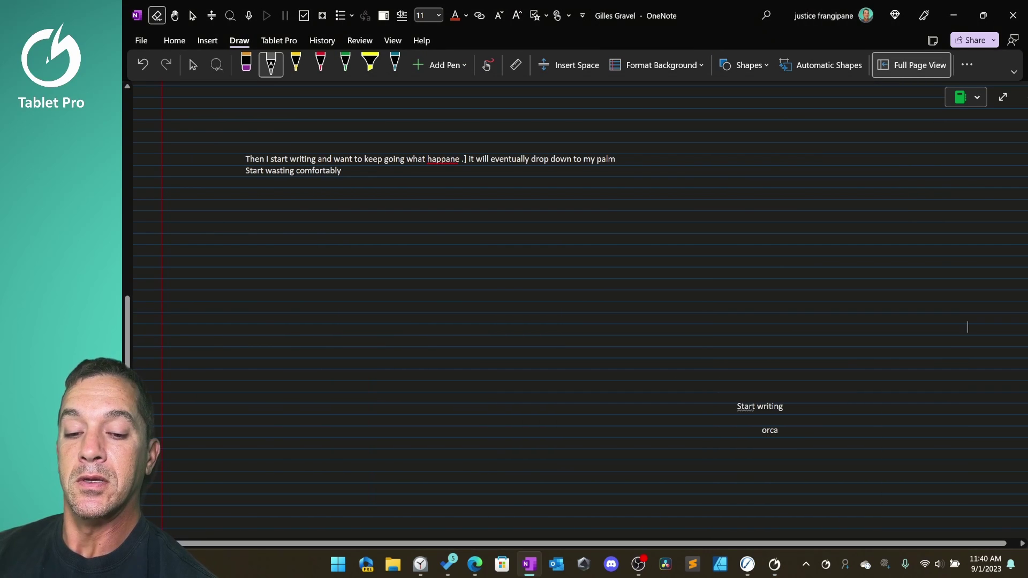
scroll(581, 310, down, 1)
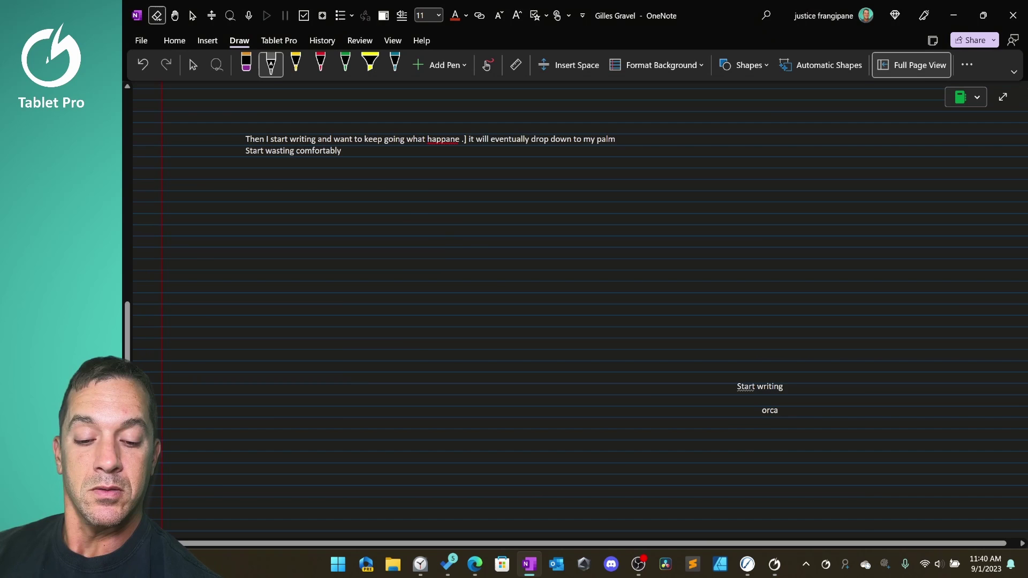
Switch to Tablet Pro Studio, open the Palm Rejection preset in the legacy editor and inspect the blank button of its Float layout.
key(alt+Tab)
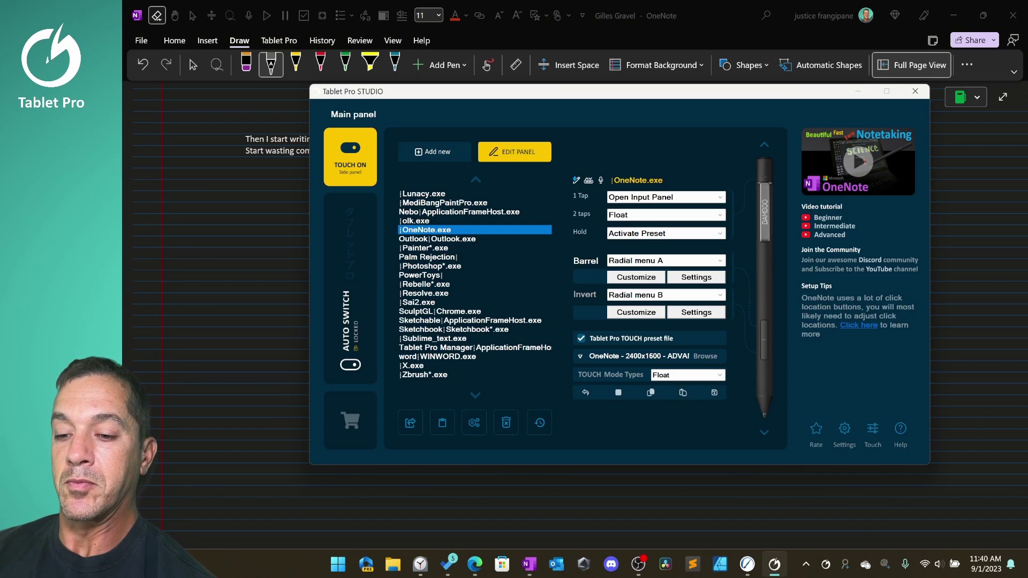
click(427, 257)
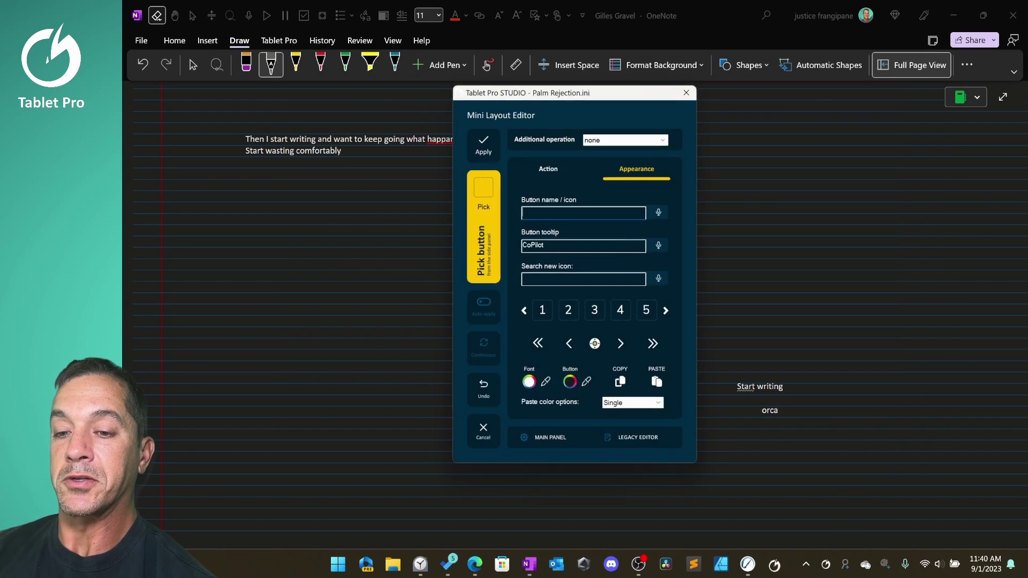
click(773, 563)
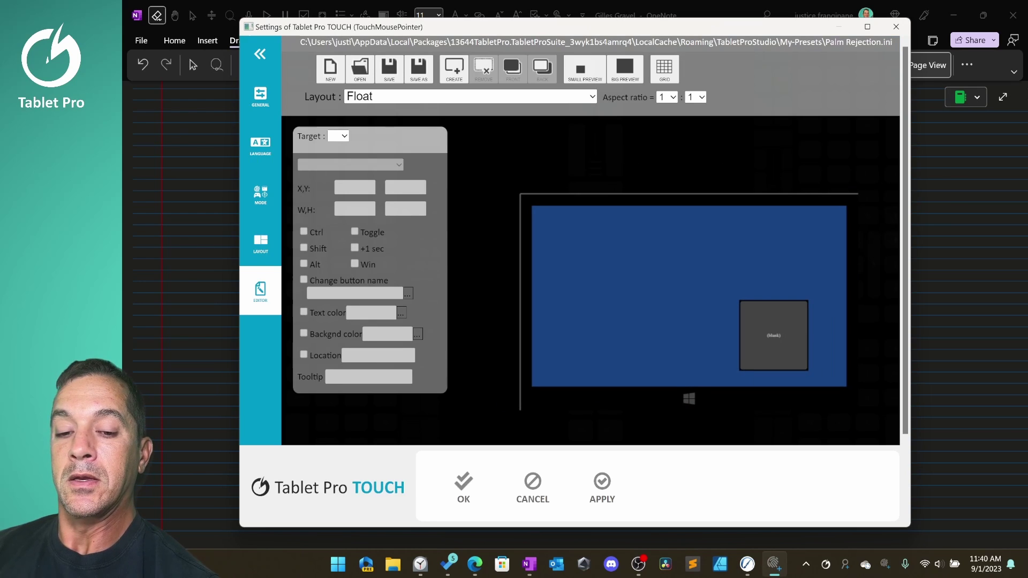
click(774, 335)
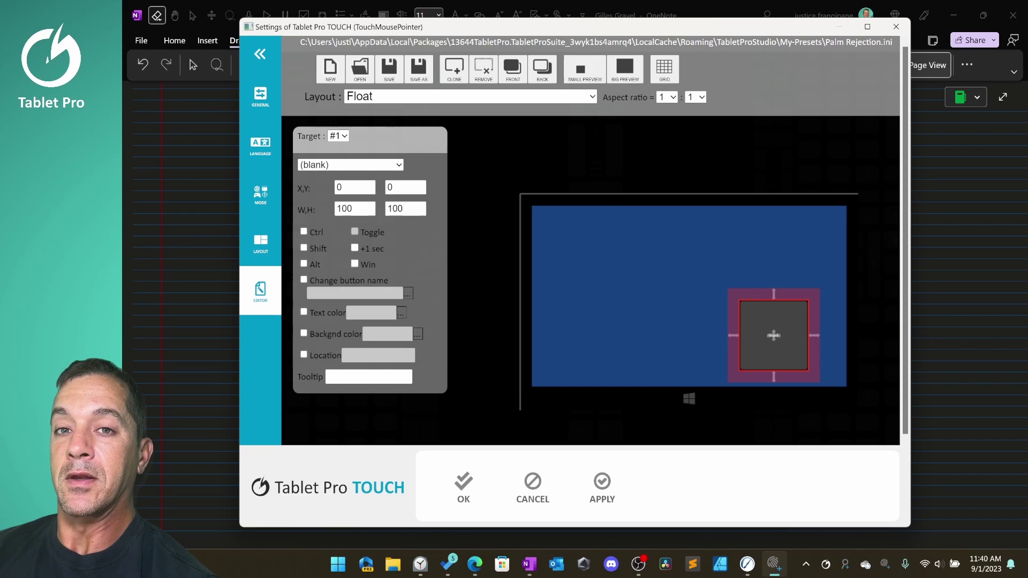
Examine the two move grips in the preset's Assist pad layout and close the editor without changes.
click(407, 96)
click(407, 280)
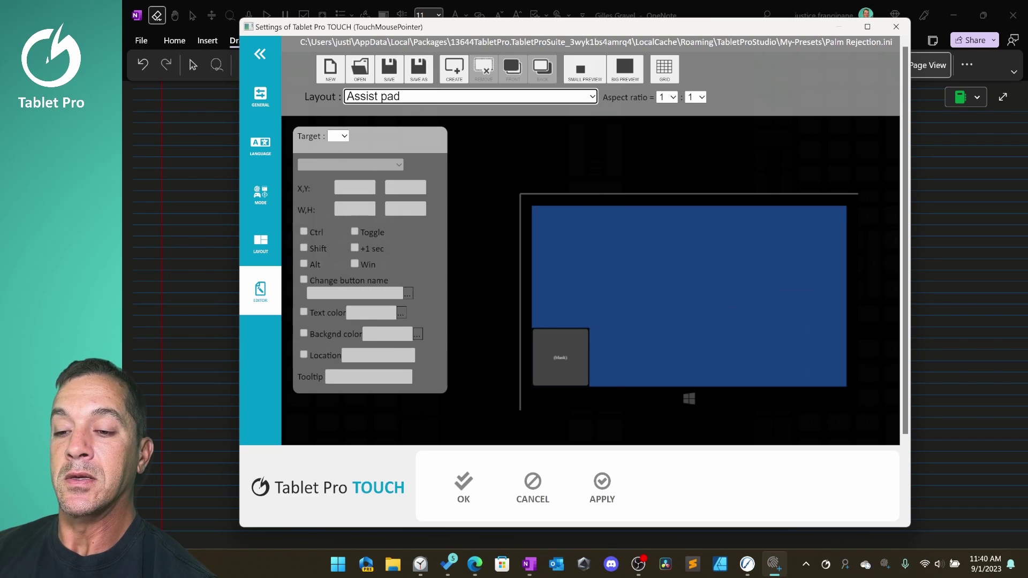
click(538, 331)
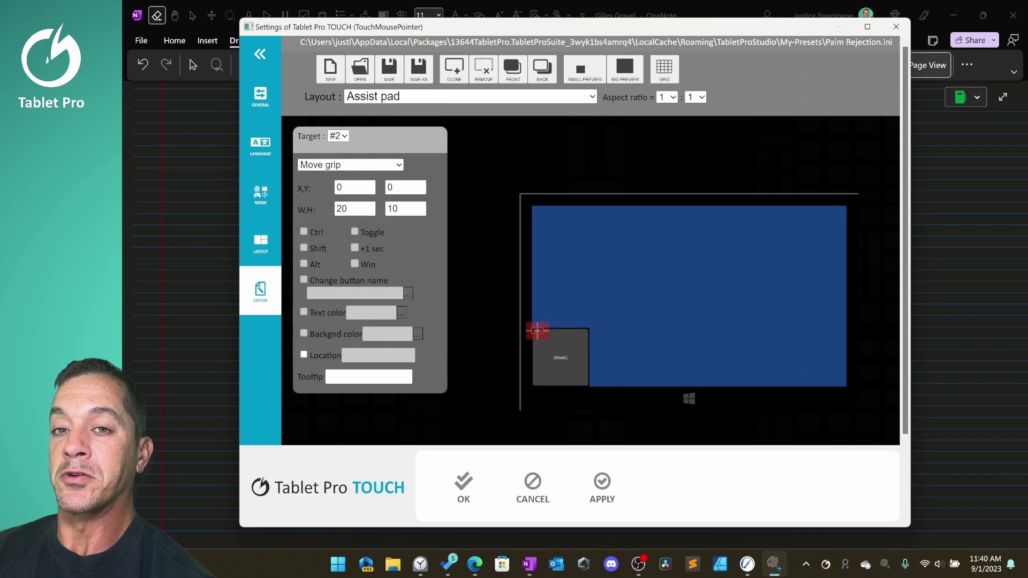
click(583, 331)
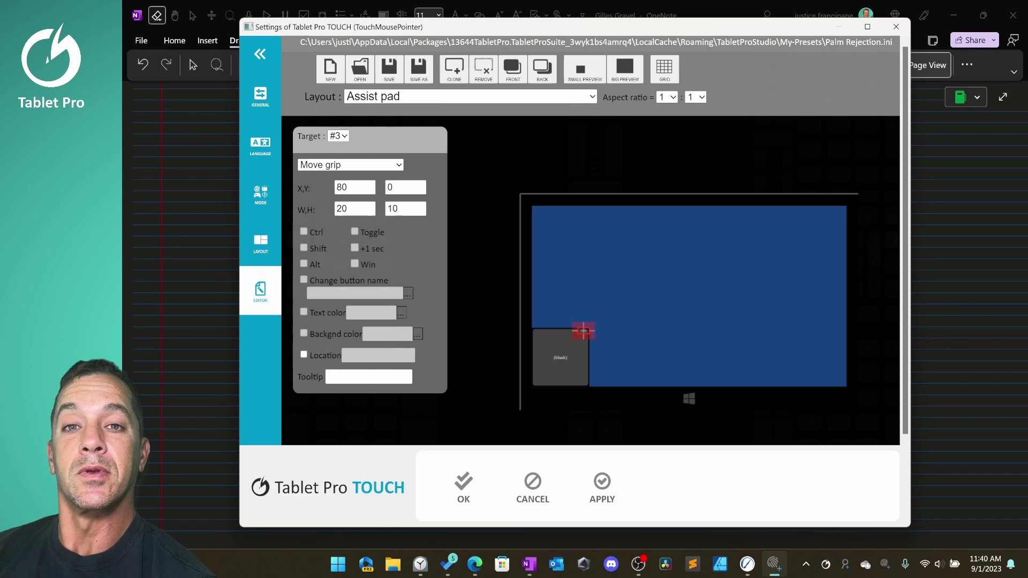
click(896, 27)
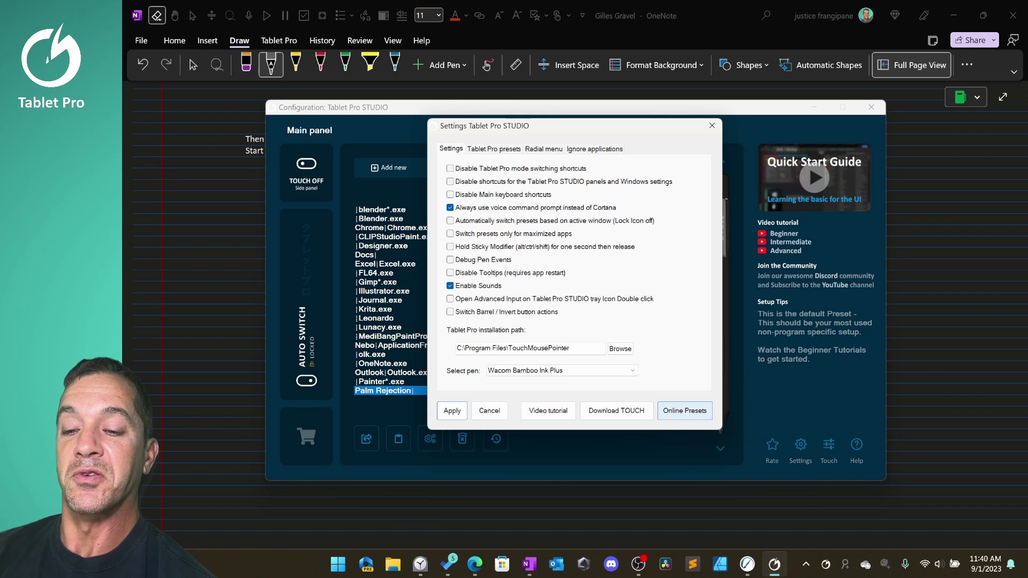
View the assigned presets folder from Tablet Pro Studio's preset settings, then close it.
click(493, 149)
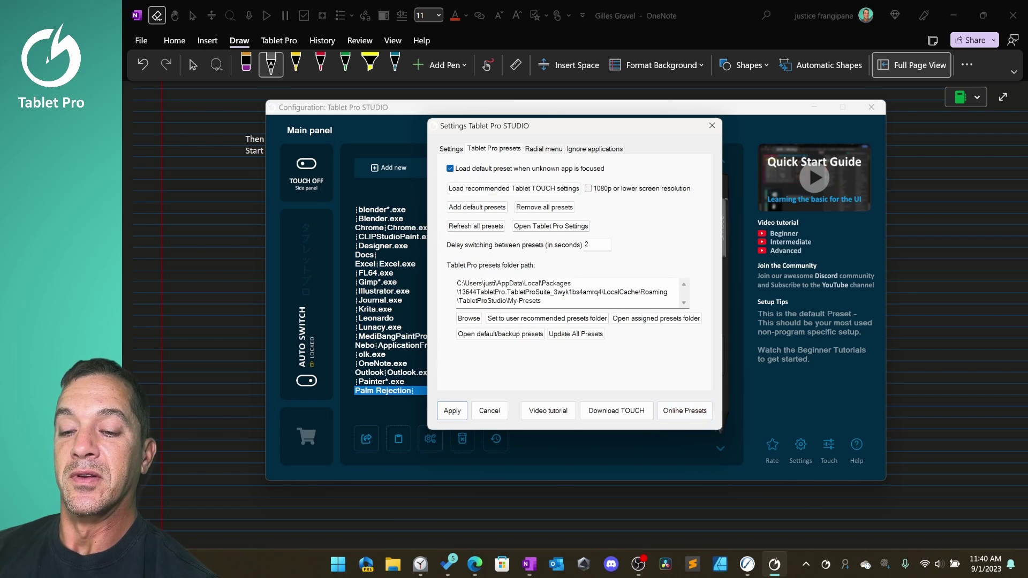
click(669, 318)
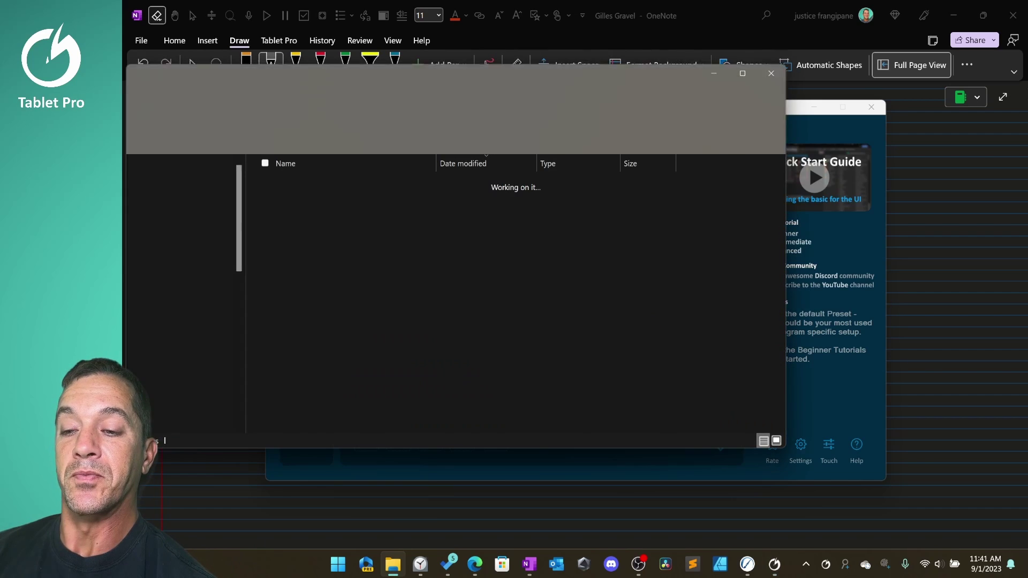
click(771, 73)
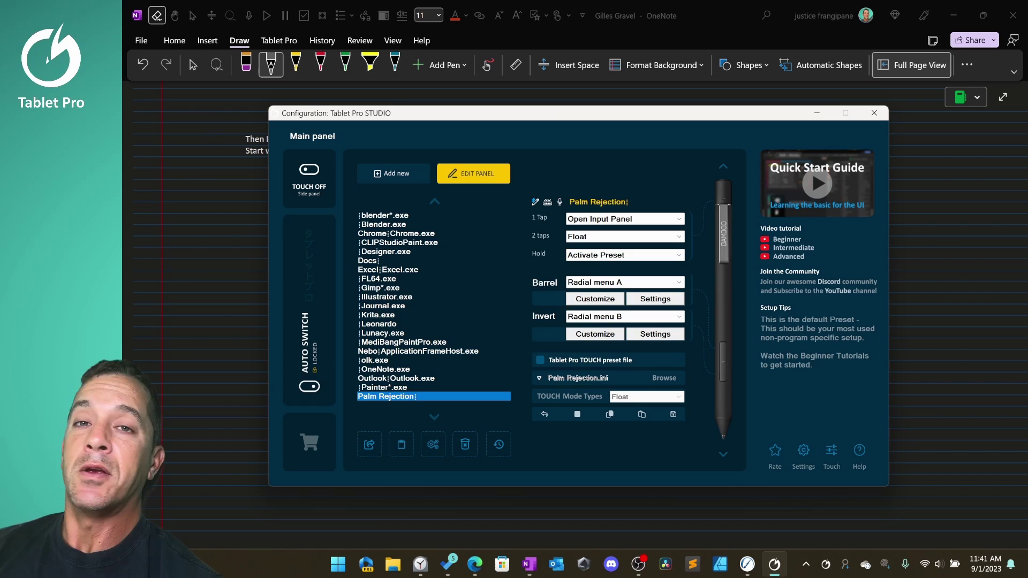